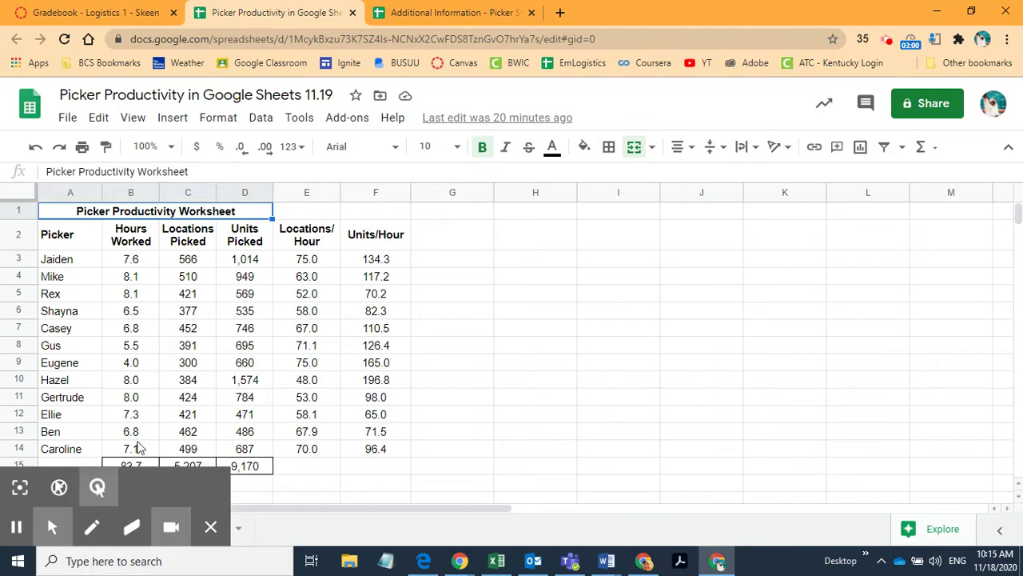
Step: Inspect the Locations/Hour values in E3:E14, opening the formulas in E4 and E10
left_click(98, 488)
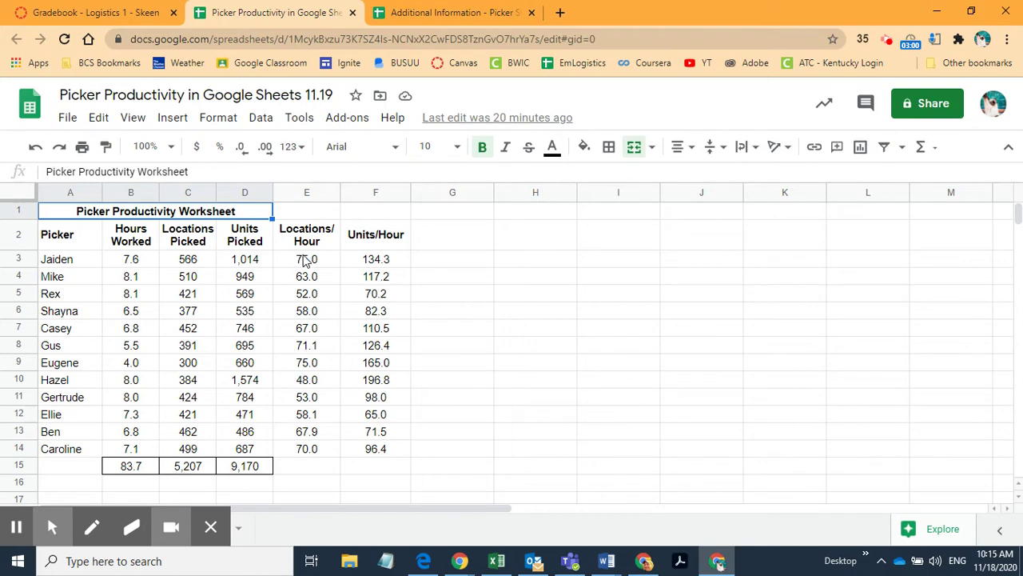
left_click_drag(303, 259, 300, 453)
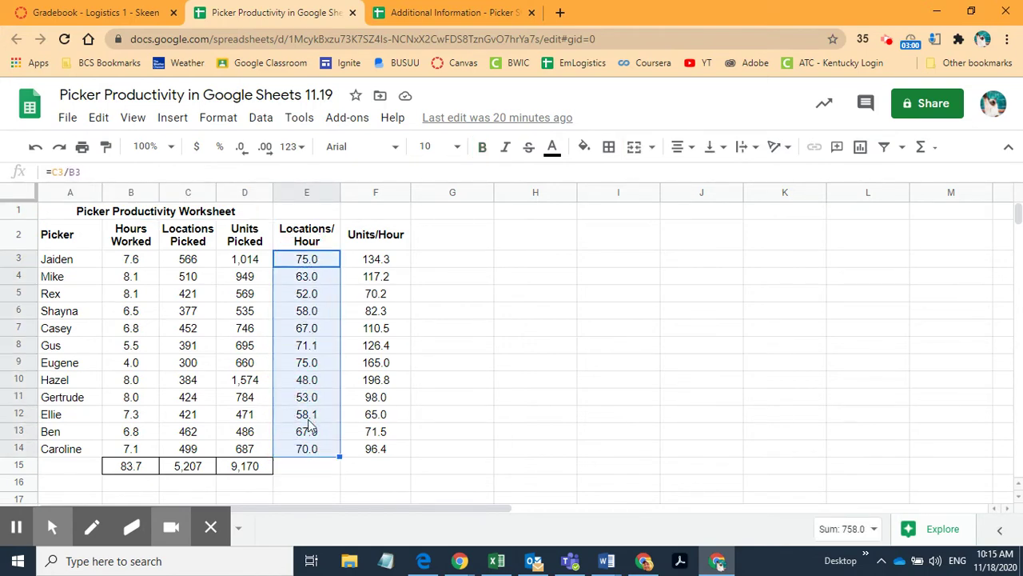
left_click(308, 277)
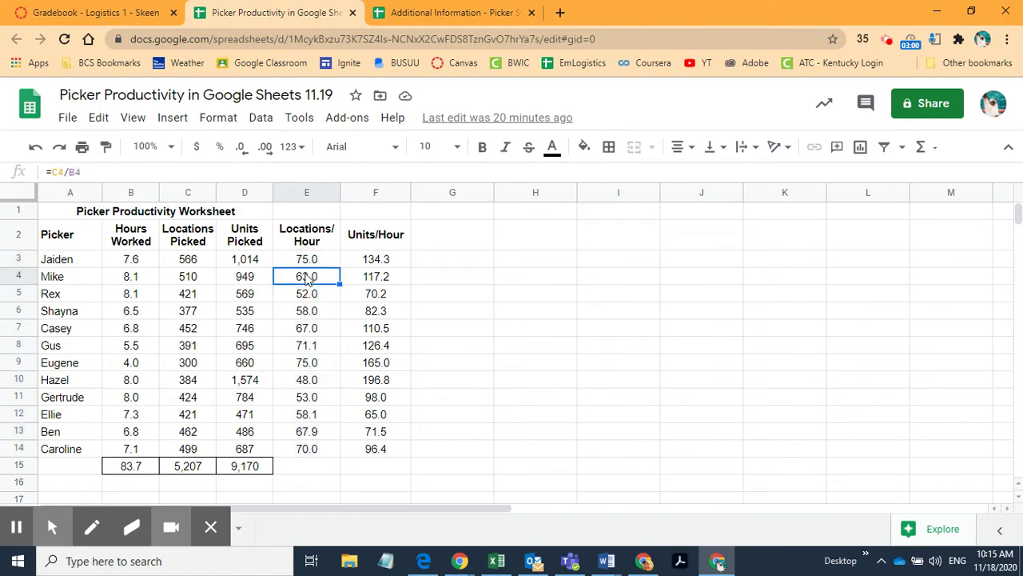
double_click(306, 278)
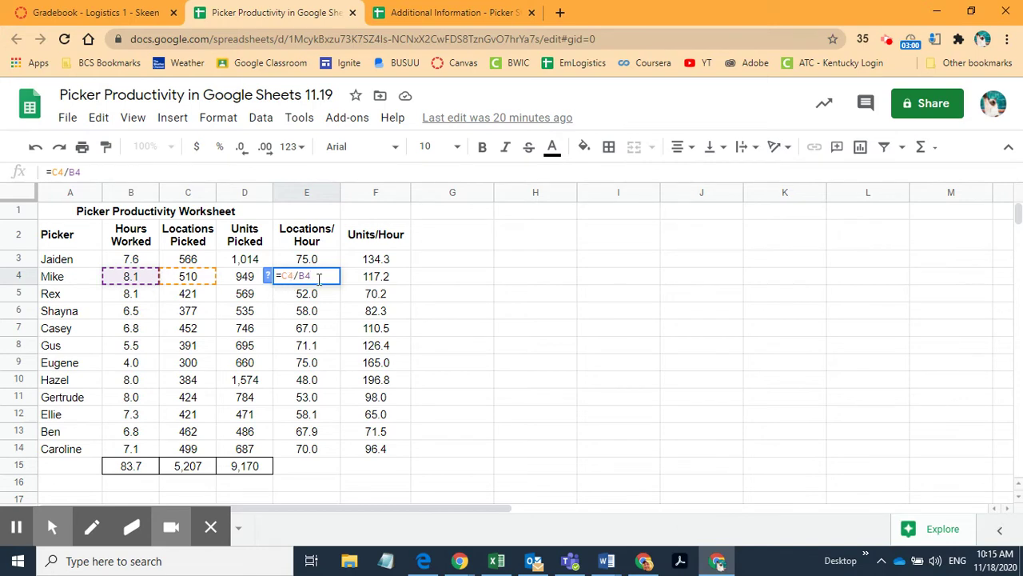
left_click(306, 383)
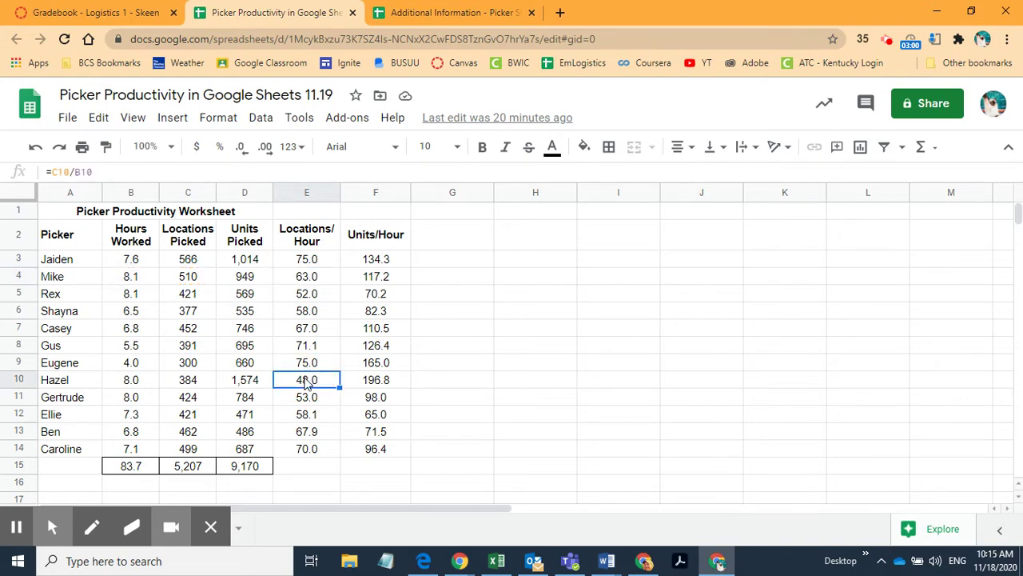
double_click(305, 383)
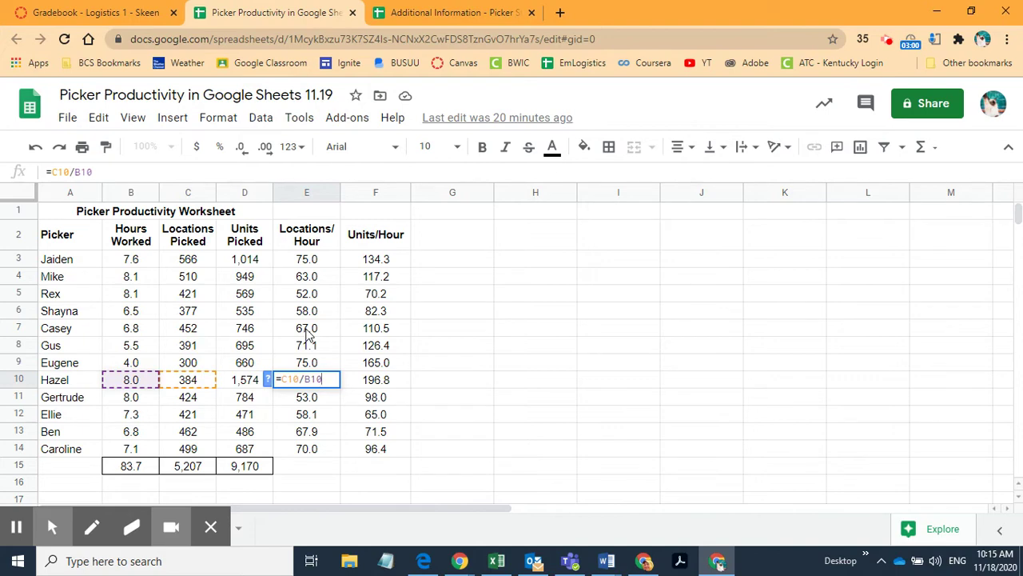
key("Return")
Step: Check E7's formula and the SUM totals in B15, C15 and D15
left_click(306, 334)
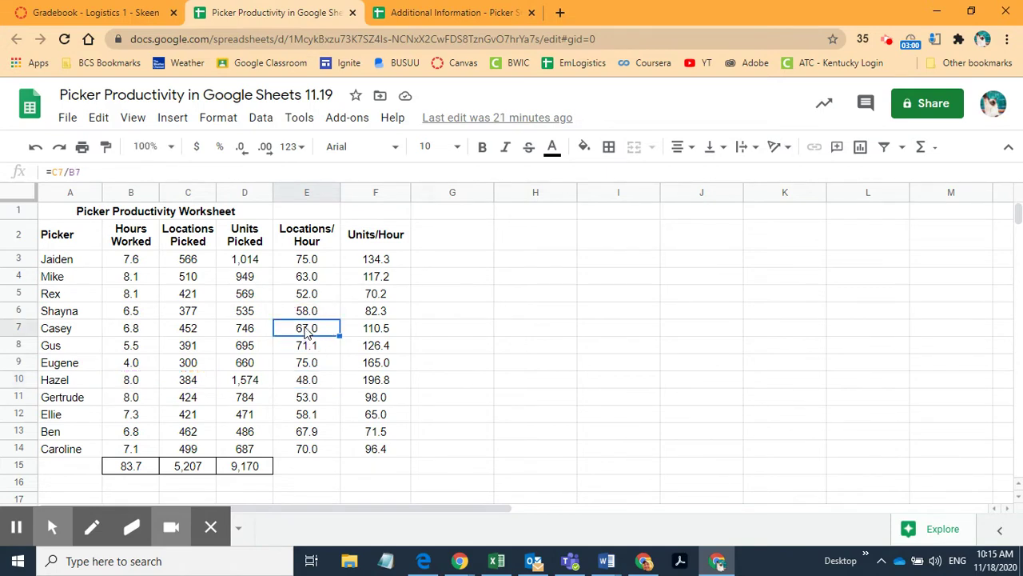
double_click(306, 334)
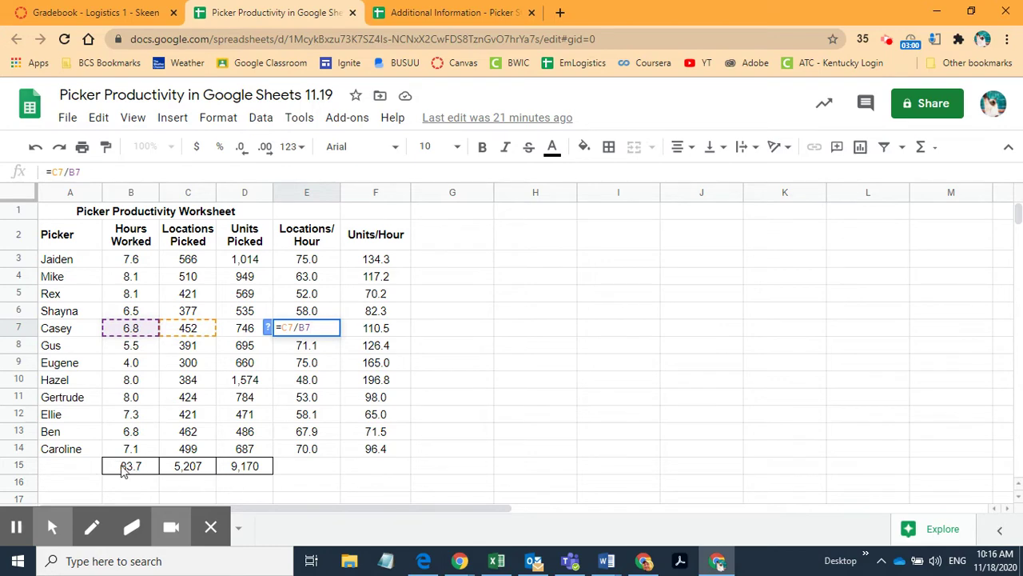
left_click(124, 472)
double_click(125, 471)
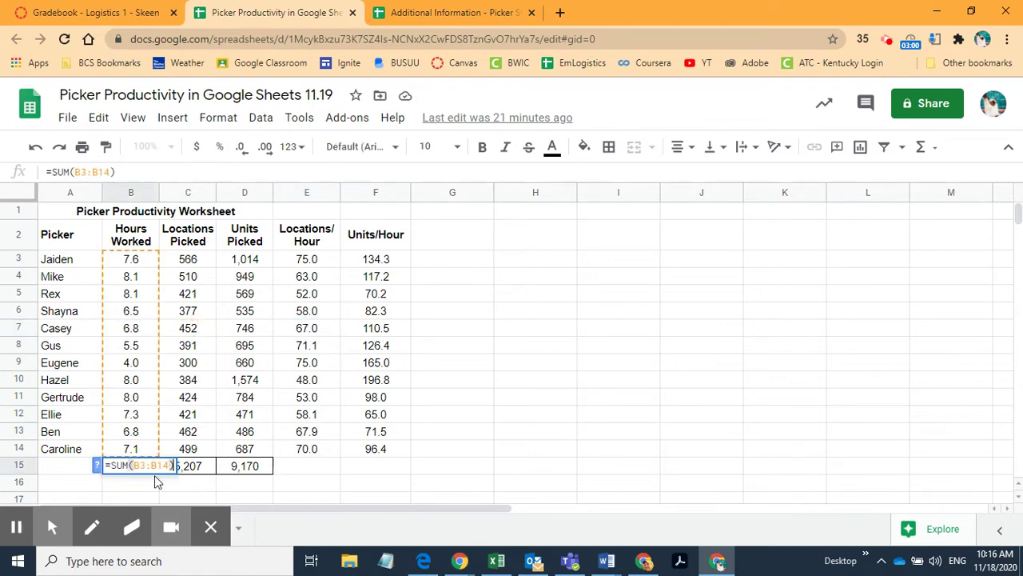
double_click(201, 470)
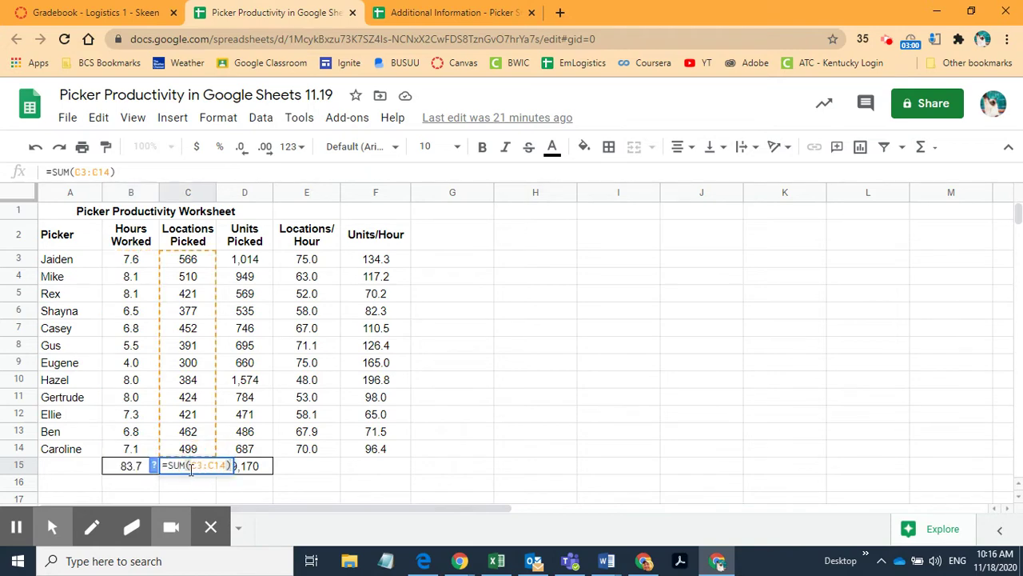
double_click(261, 468)
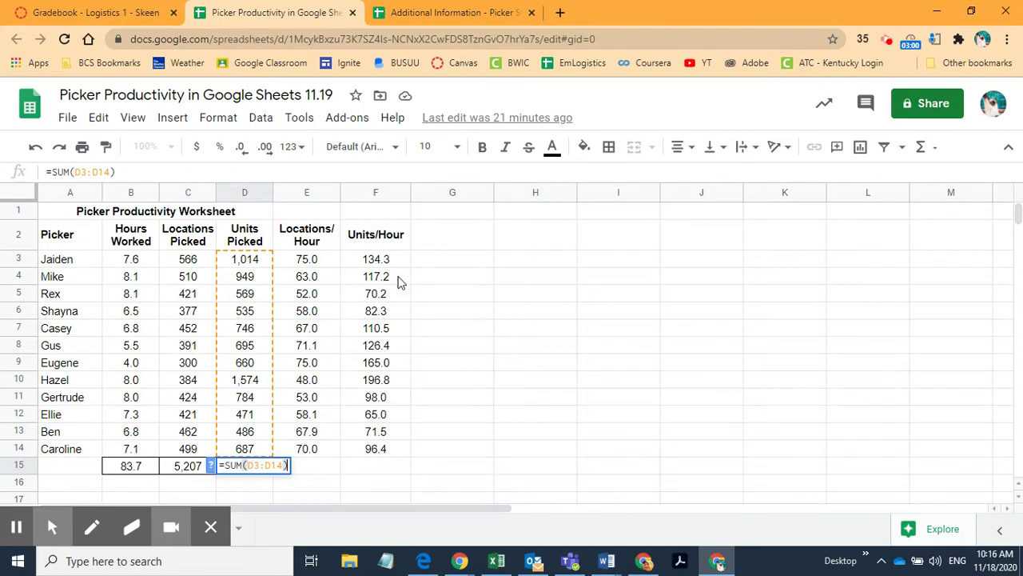
Step: Unmerge the A1:D1 title, then merge it across A1:F1 centred over the table
left_click(107, 218)
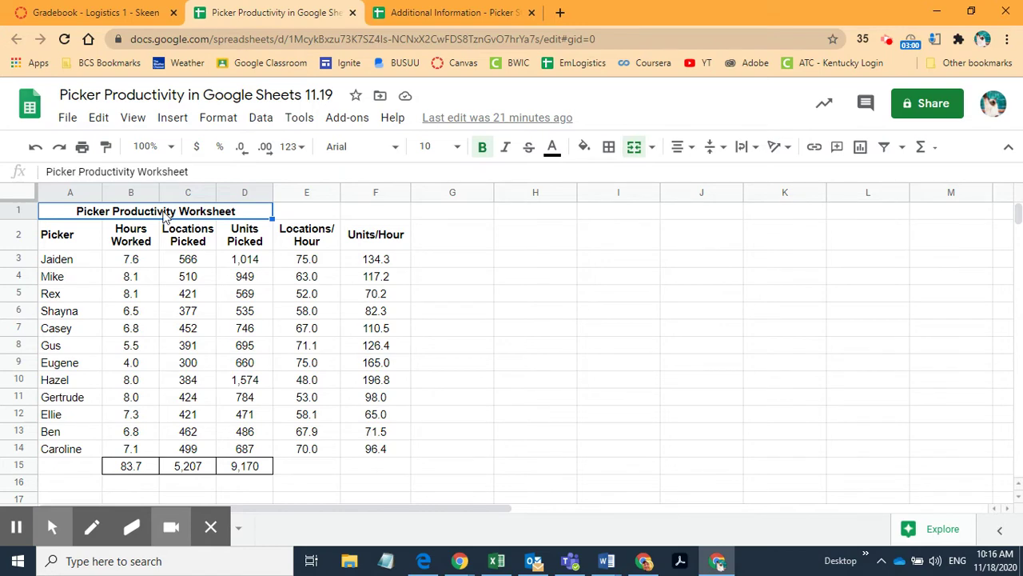
left_click(634, 148)
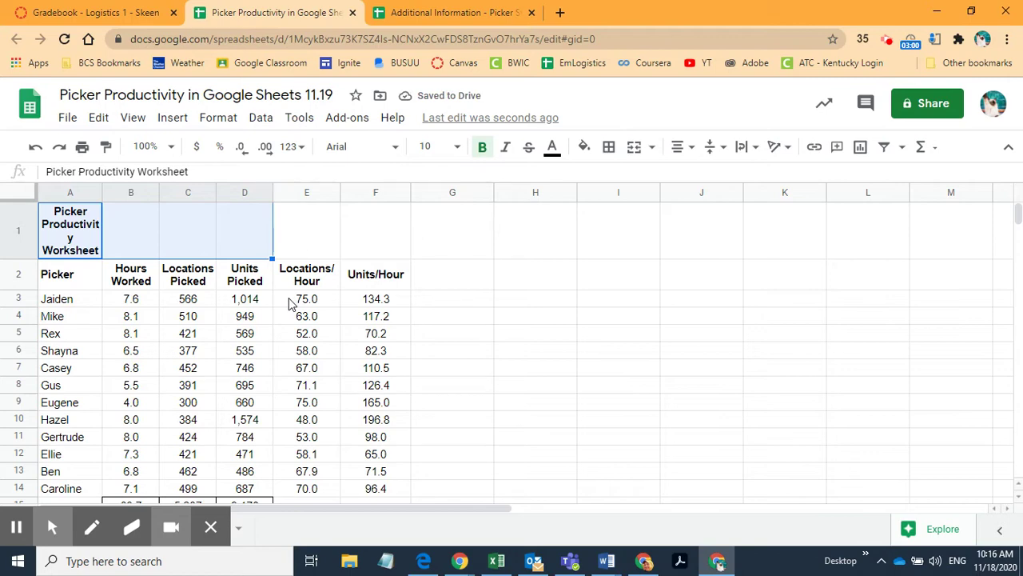
left_click(634, 149)
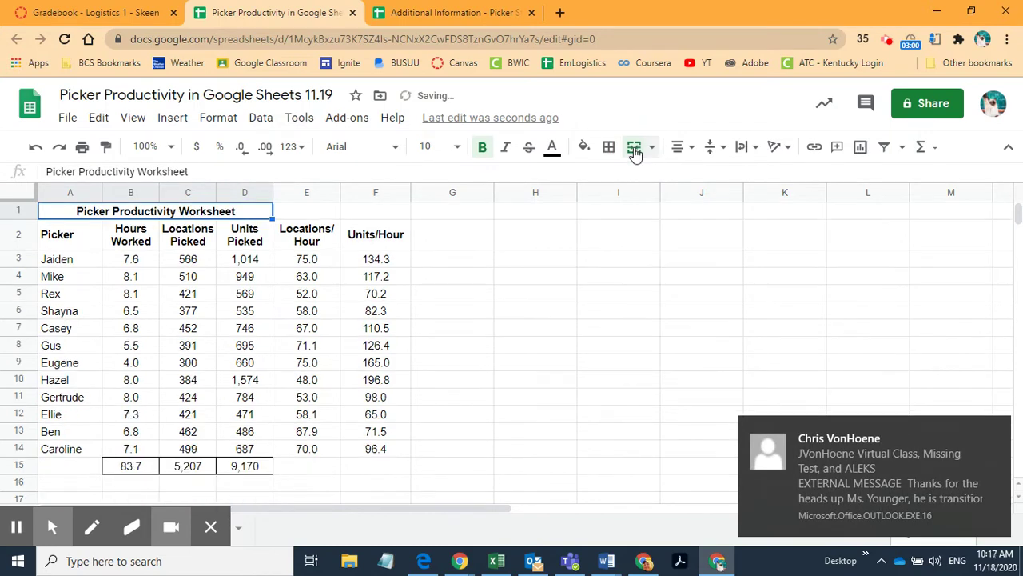
left_click(1003, 431)
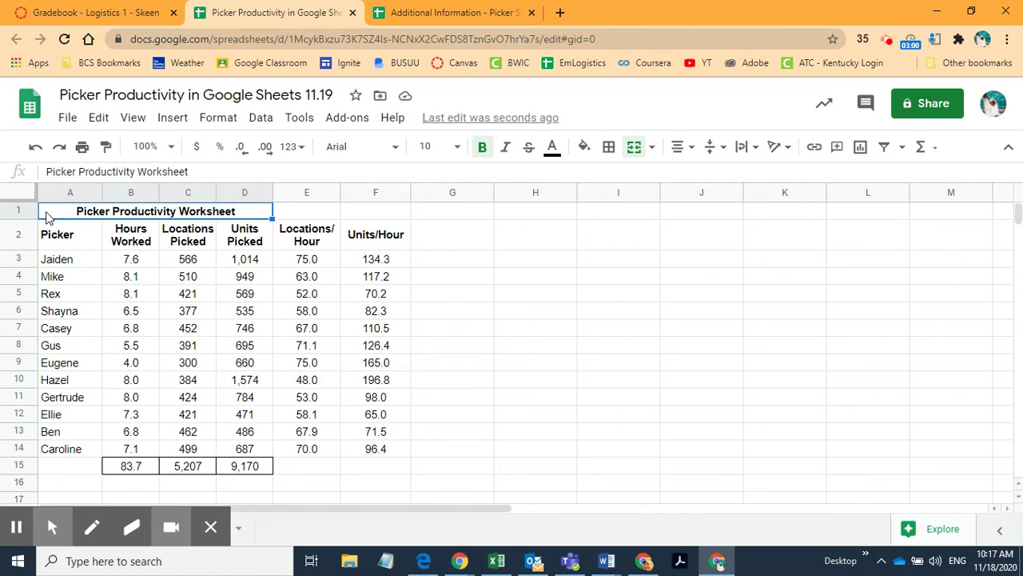
left_click_drag(46, 216, 374, 212)
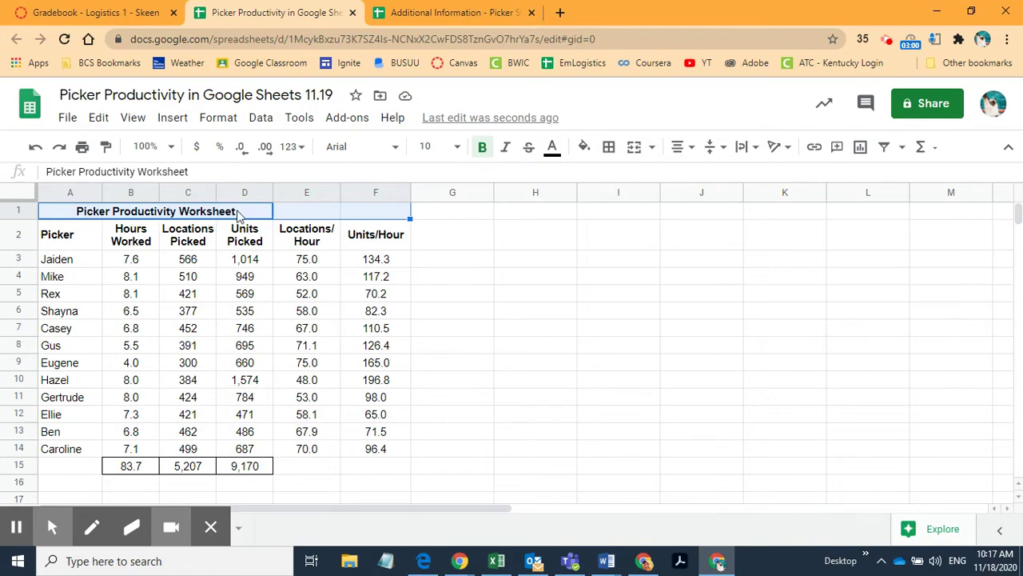
left_click(634, 149)
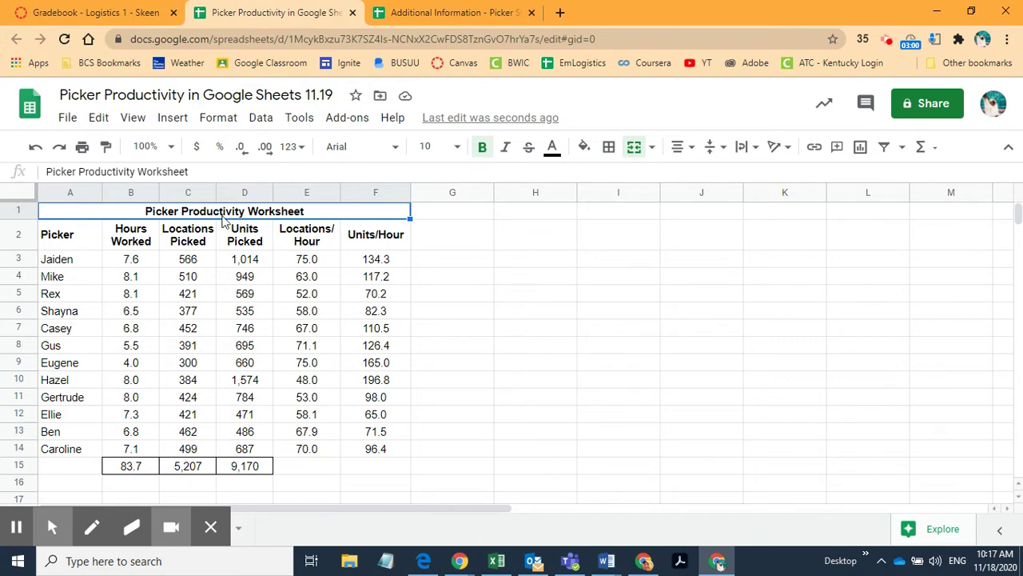
Step: Enter a sample first name in I3 and a last name in J3
left_click(628, 267)
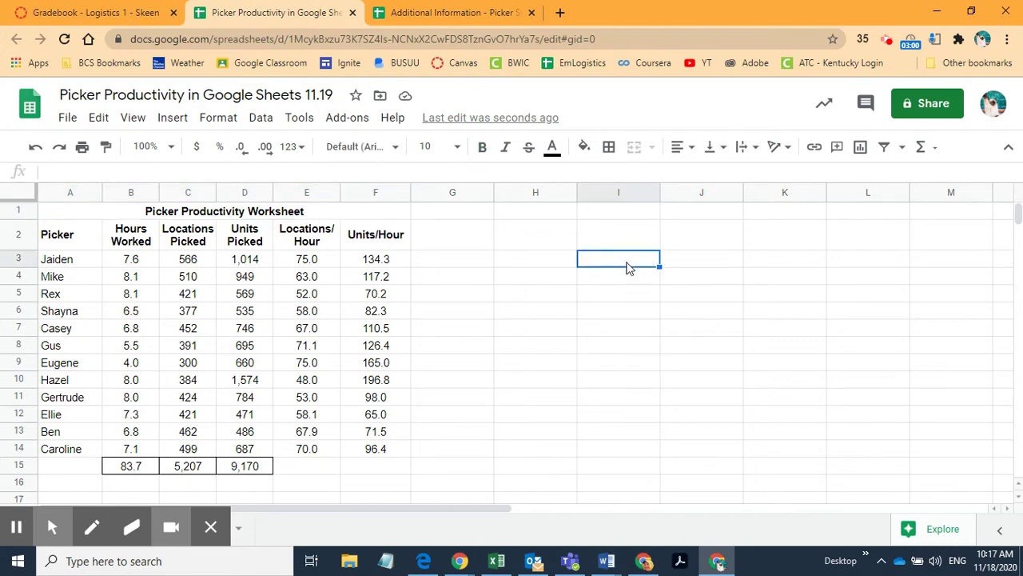
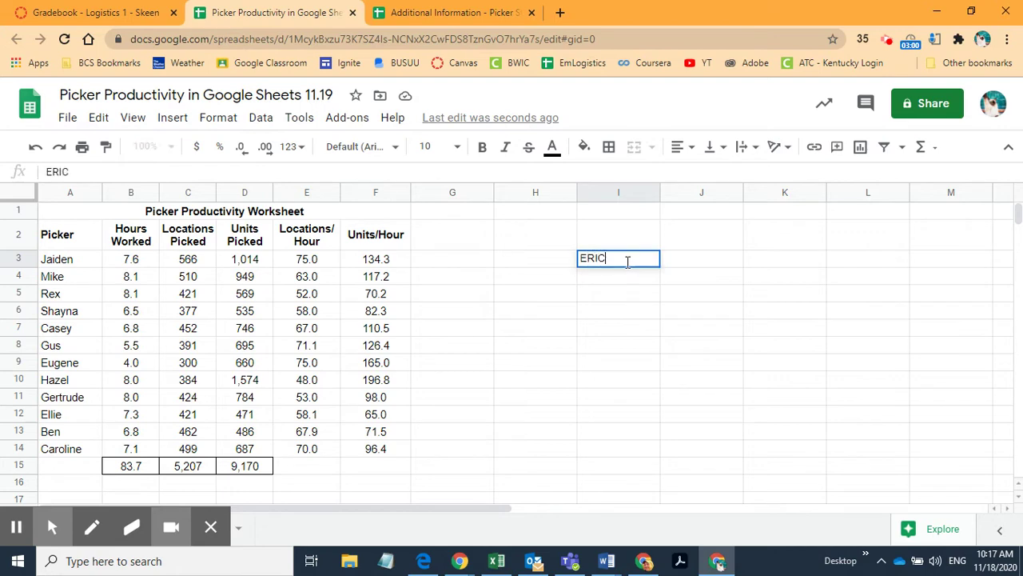
key("Tab")
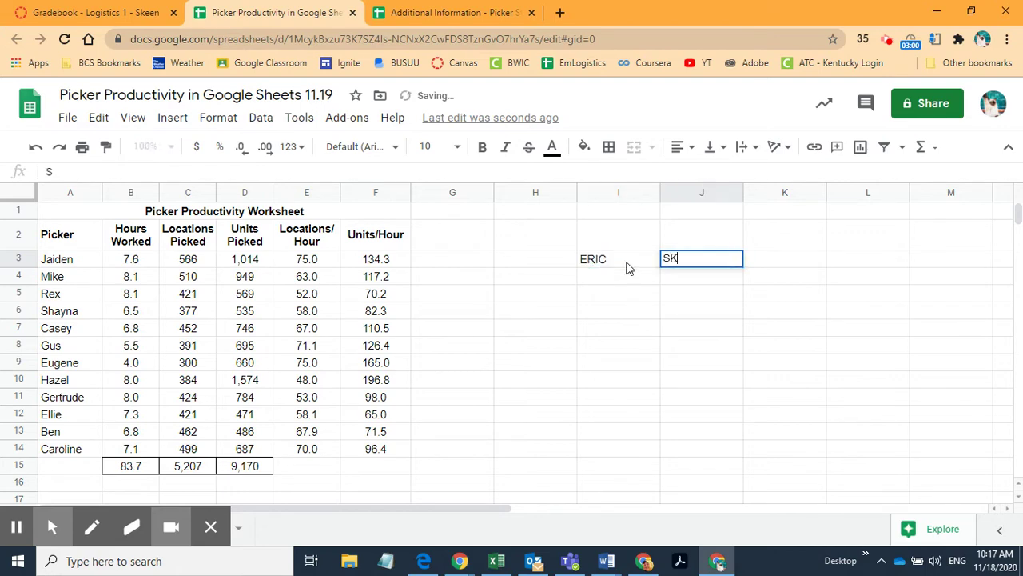
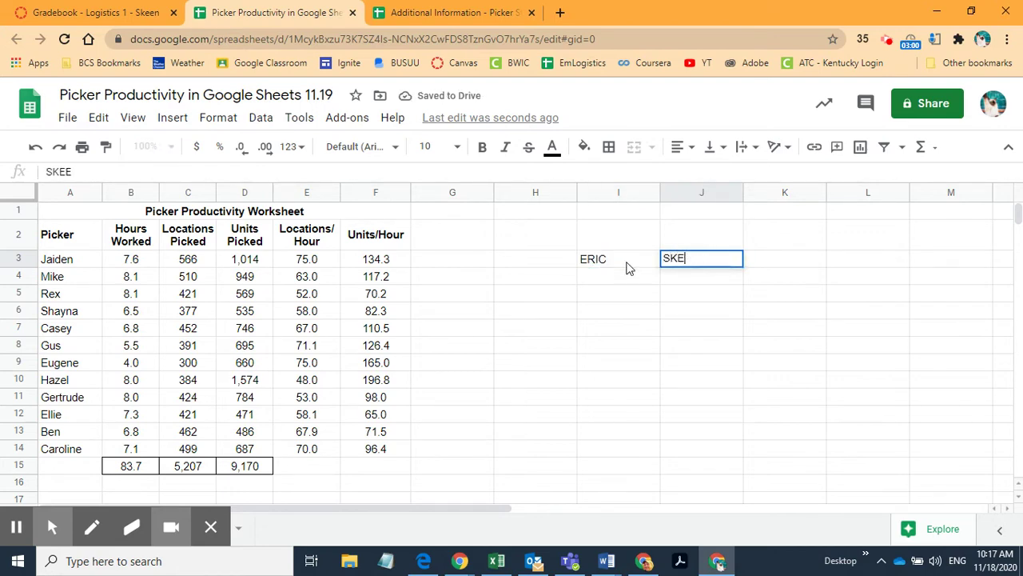
type("EN")
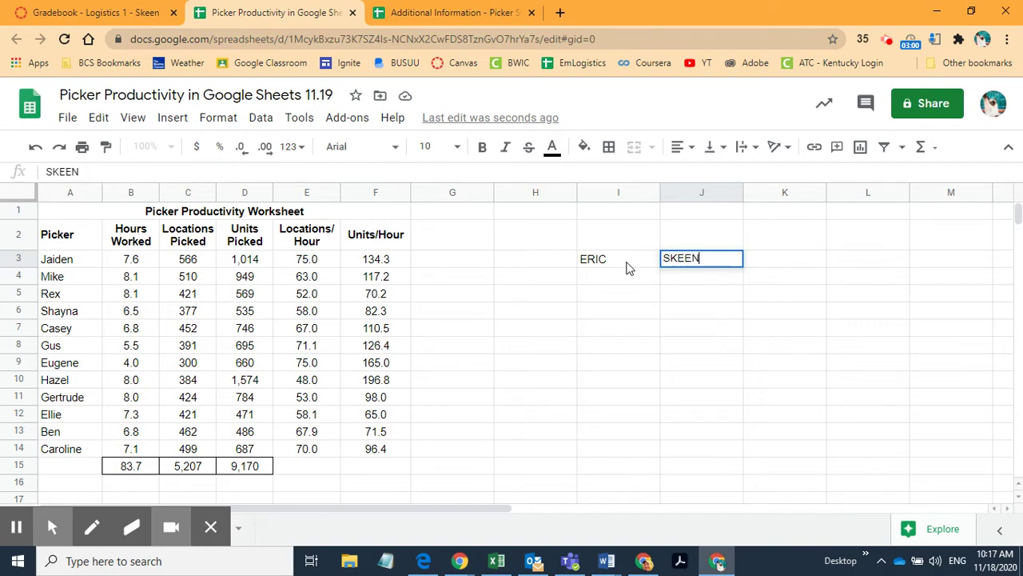
left_click(627, 278)
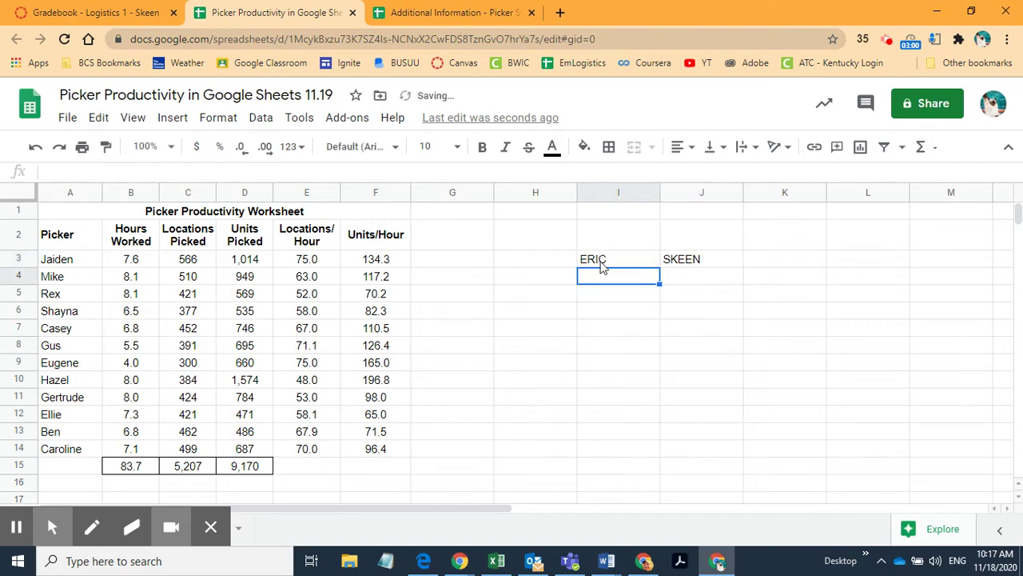
Step: Merge I3:J3, accepting the loss of J3's value, then unmerge them again
left_click(613, 263)
left_click_drag(613, 266, 686, 258)
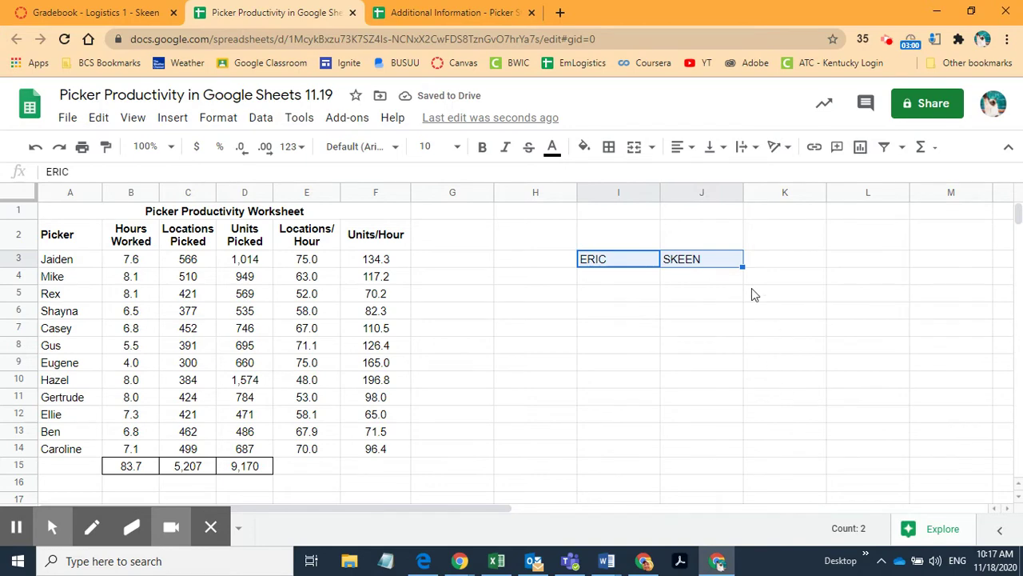
left_click(636, 148)
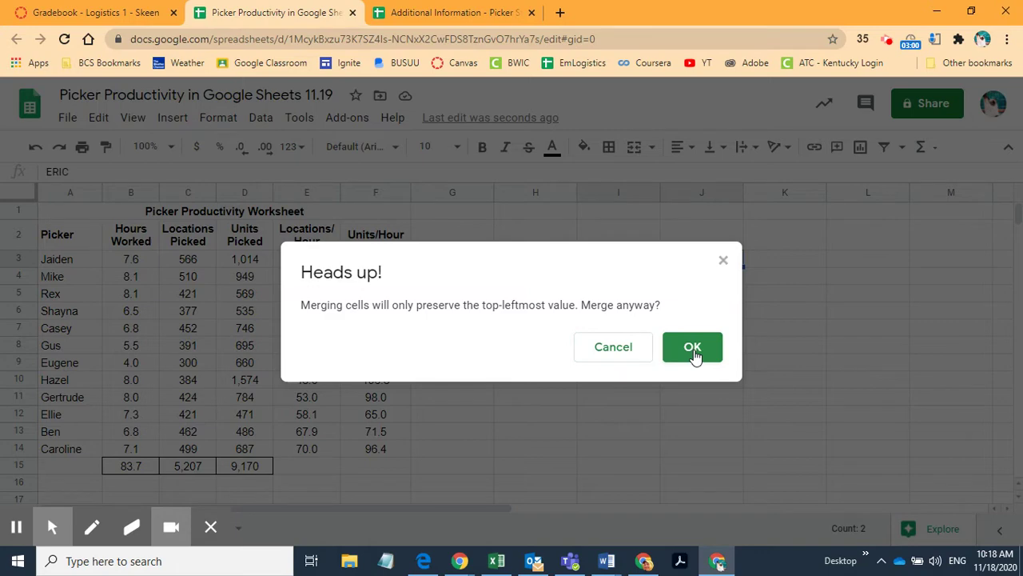
left_click(693, 349)
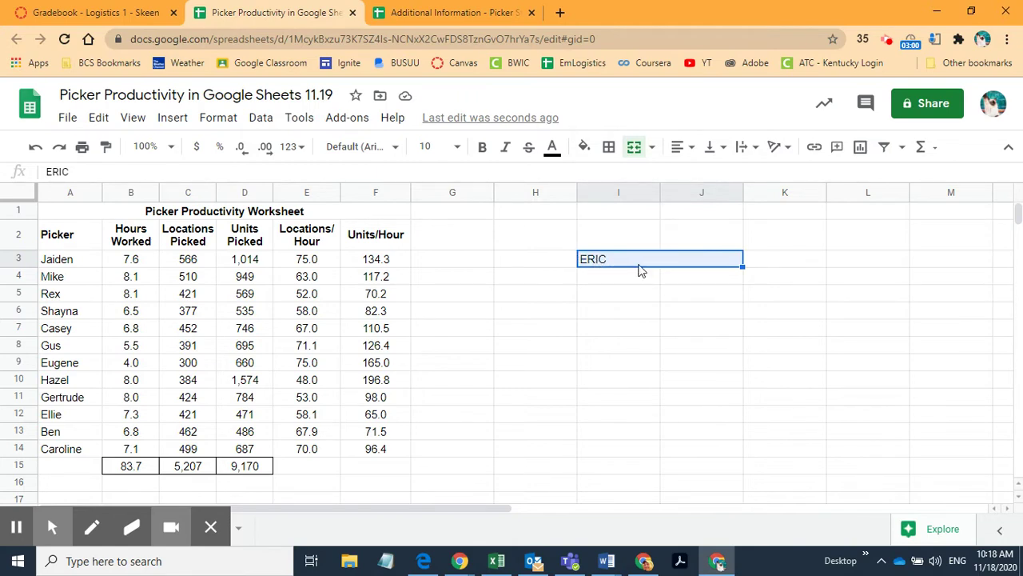
left_click(636, 148)
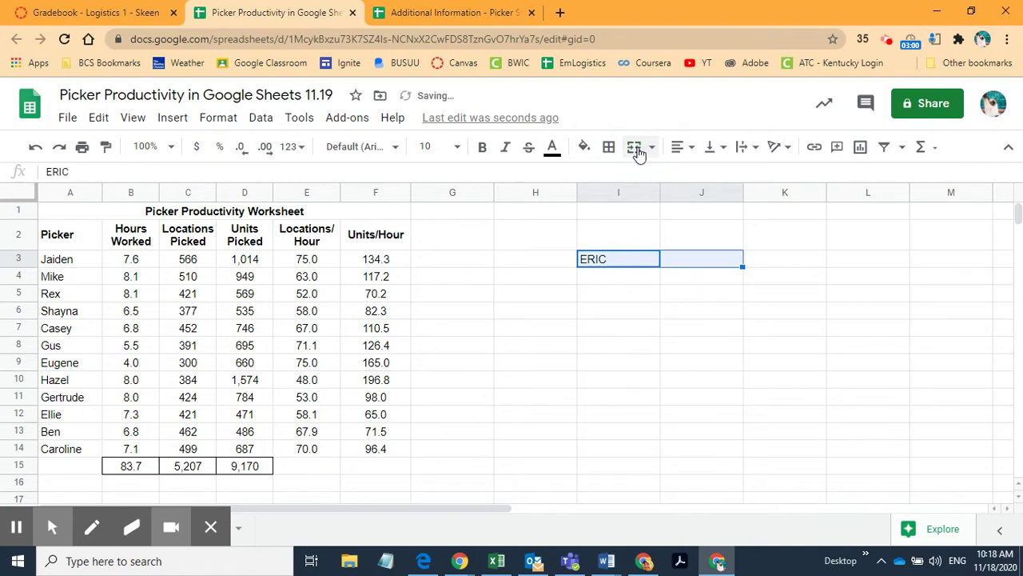
left_click(647, 313)
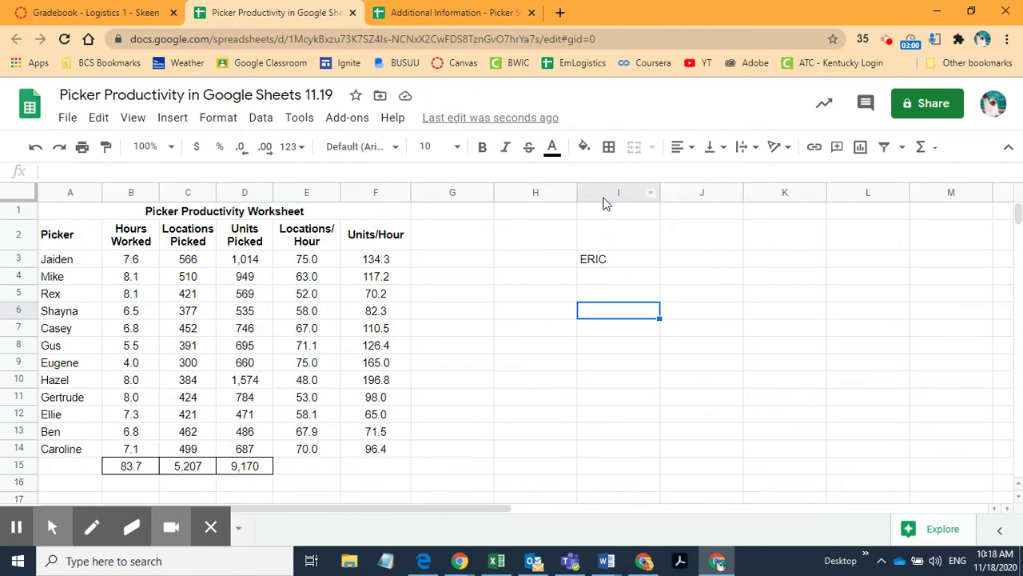
left_click(258, 214)
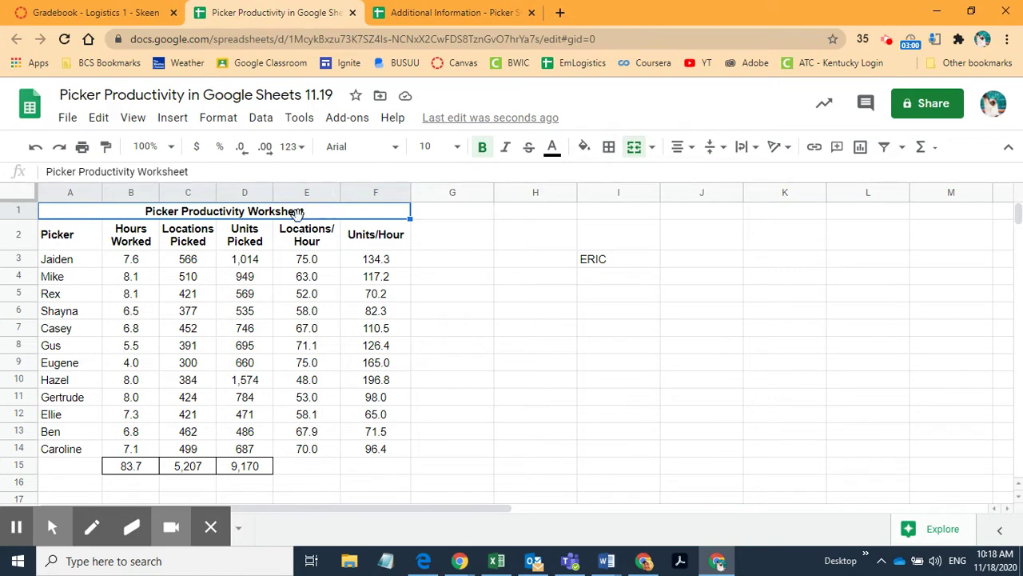
left_click(317, 471)
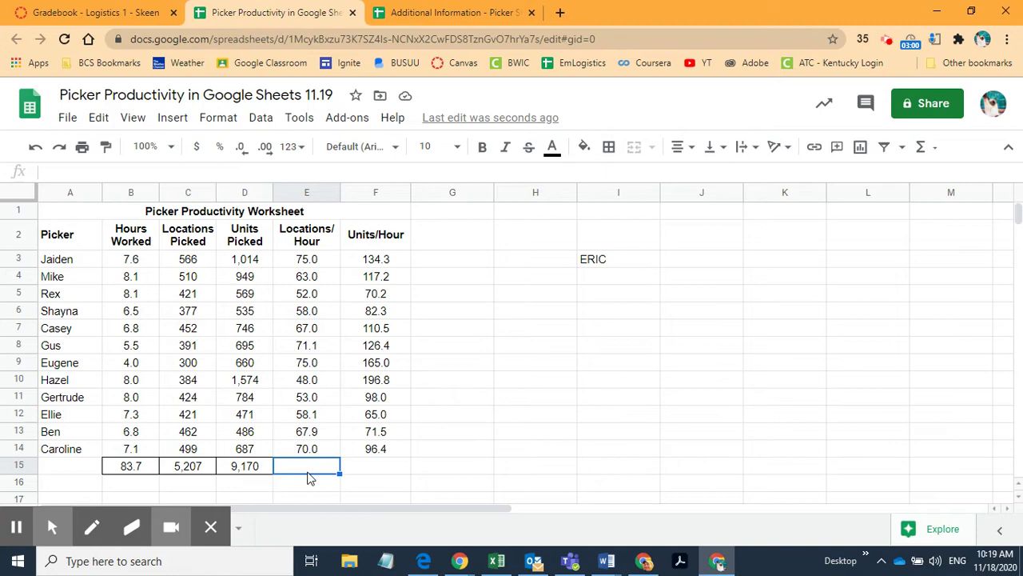
Step: Fill E14's Locations/Hour formula down into E15 for 62.2 and check its references
left_click(314, 453)
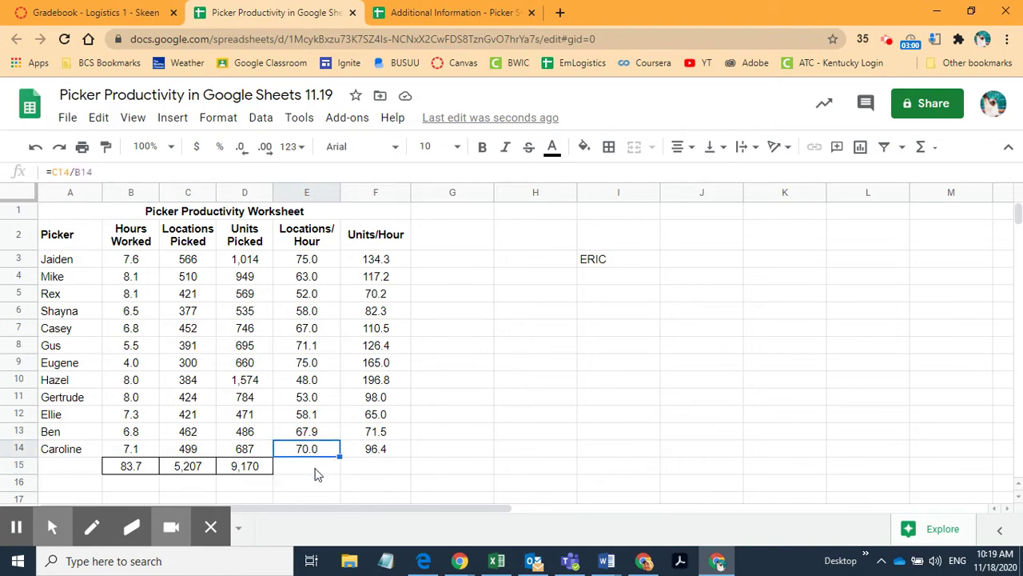
left_click(316, 469)
left_click(329, 452)
left_click_drag(338, 456, 339, 471)
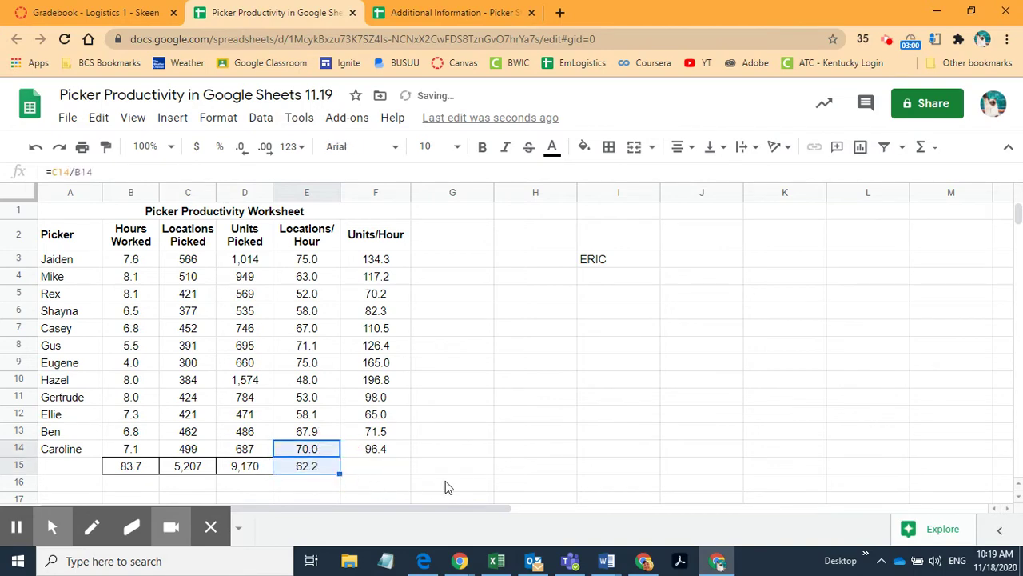
left_click(509, 472)
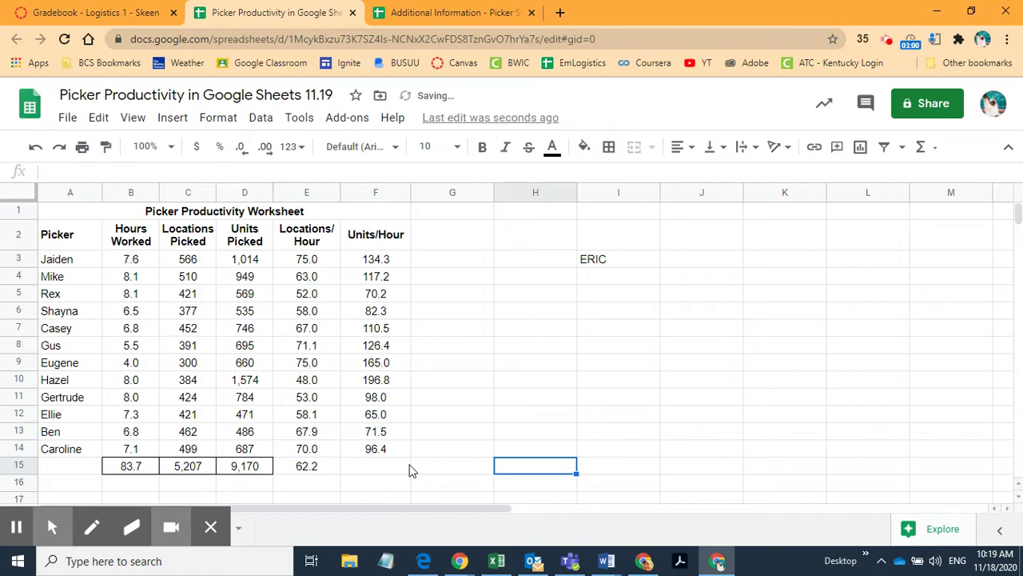
left_click(318, 466)
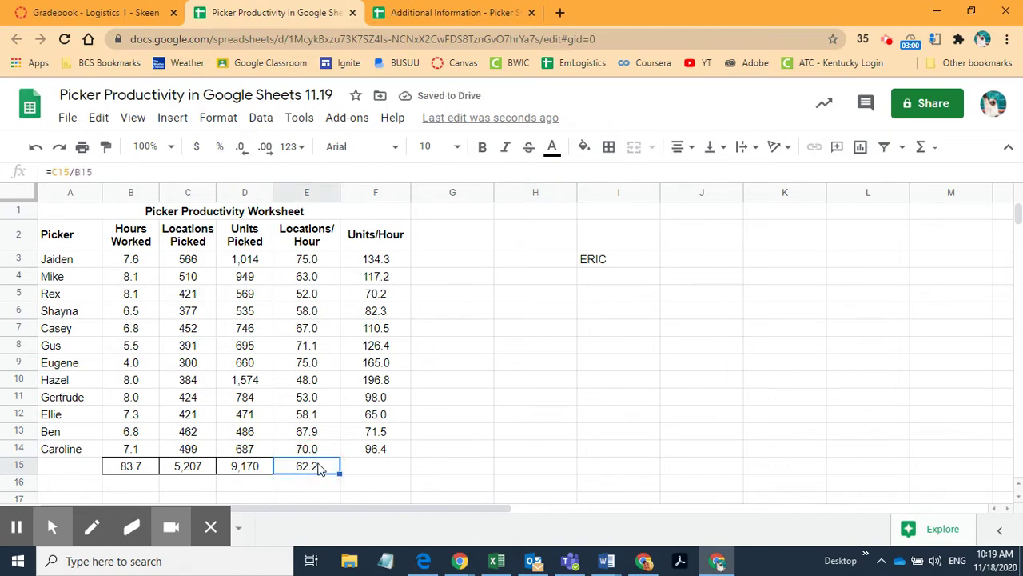
double_click(318, 466)
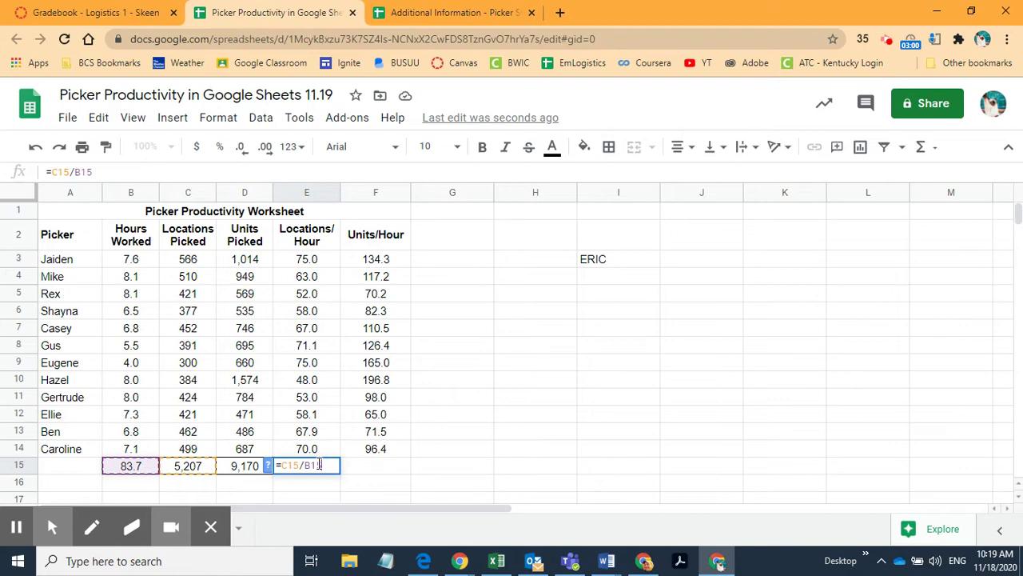
left_click(371, 480)
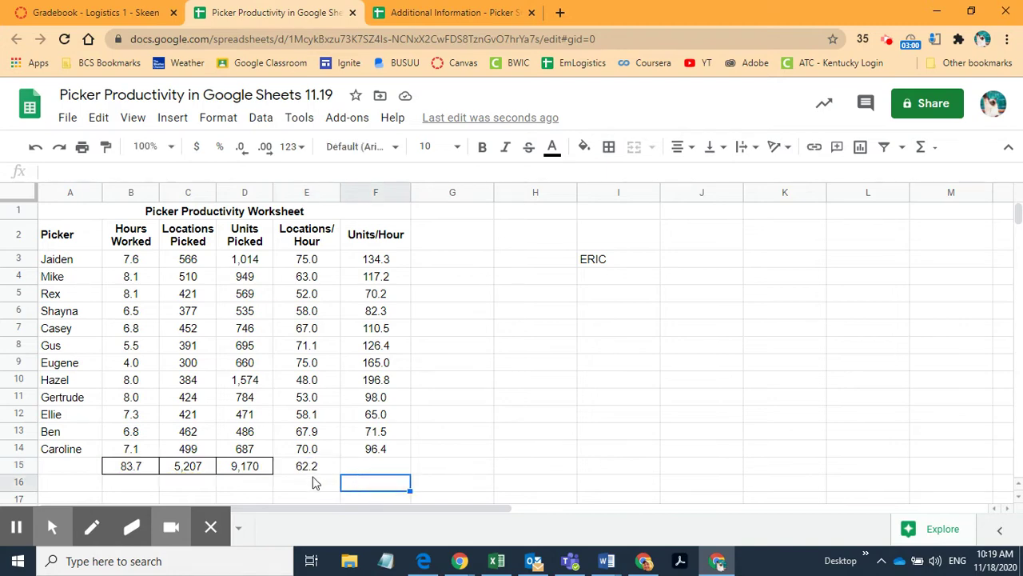
left_click(310, 471)
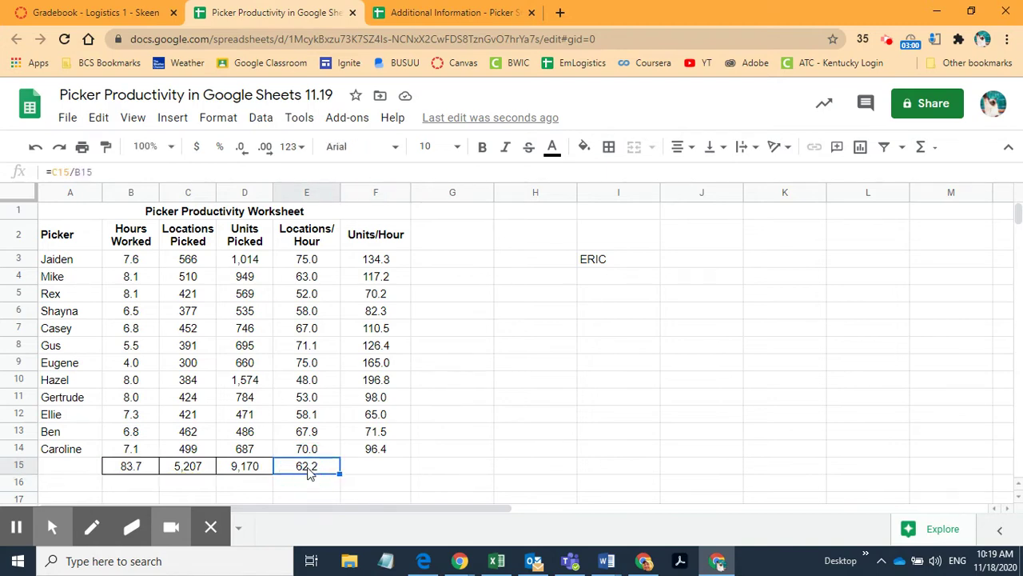
left_click(610, 148)
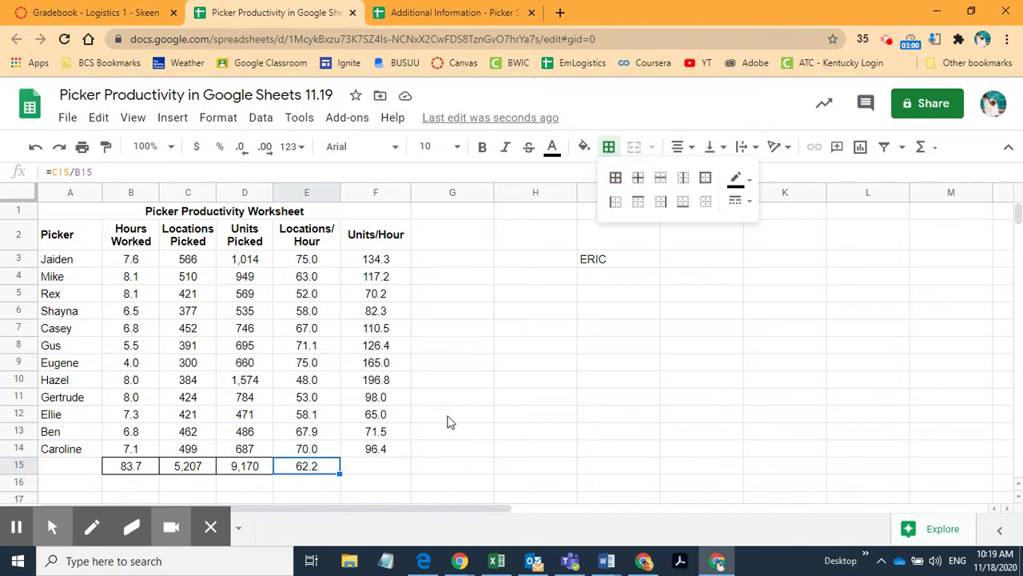
left_click(383, 465)
Step: Fill F14's Units/Hour formula down into F15, giving 109.6
left_click(374, 449)
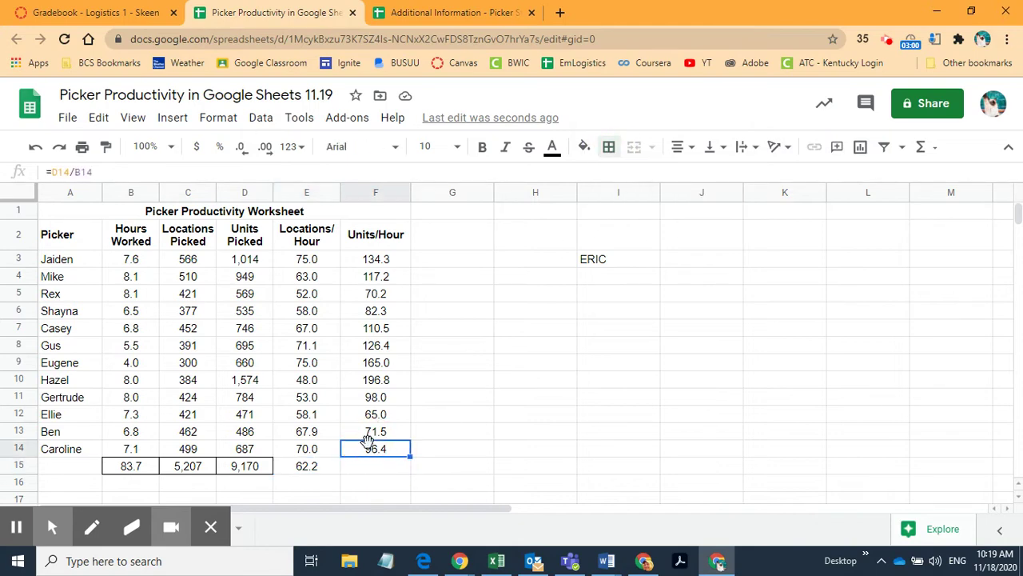
left_click_drag(410, 454, 410, 468)
left_click(396, 468)
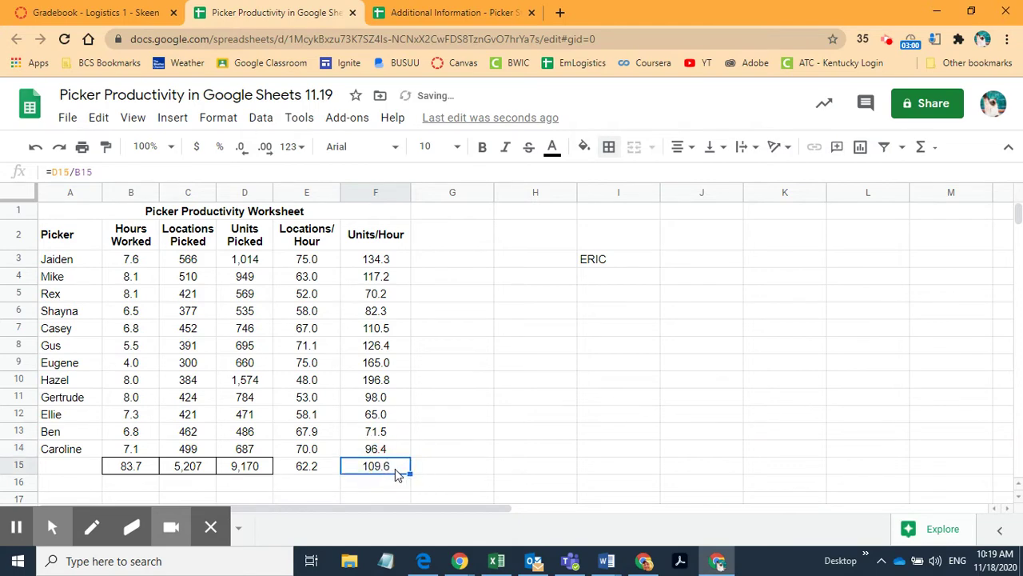
left_click_drag(303, 470, 365, 469)
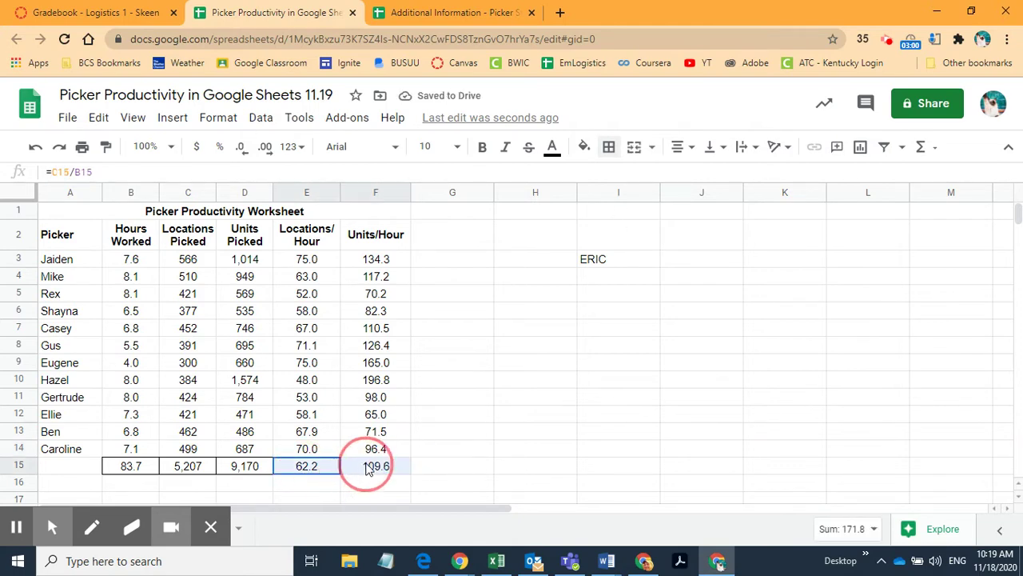
Step: Apply all borders to the E15:F15 totals
left_click(609, 150)
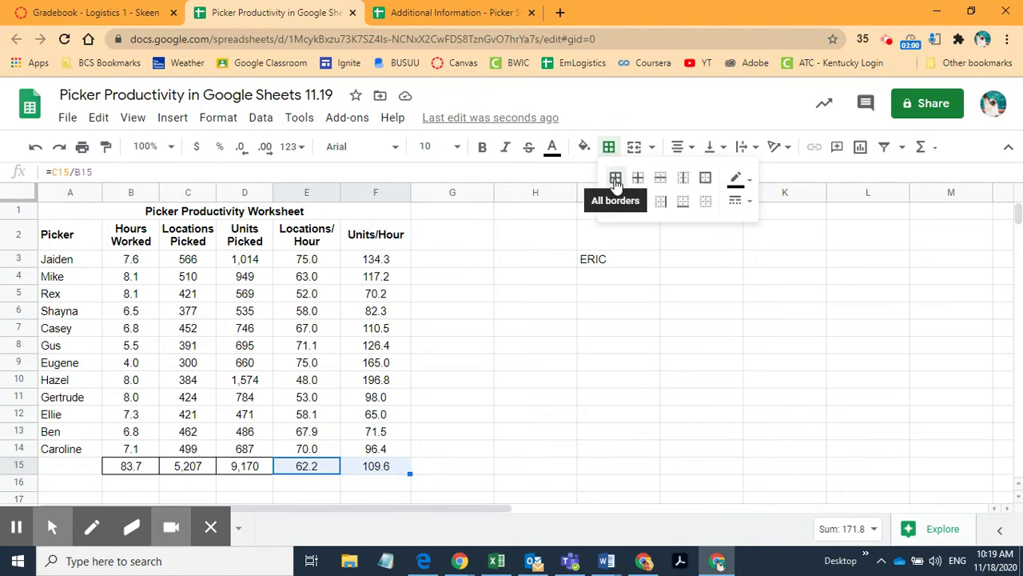
left_click(616, 179)
left_click(502, 441)
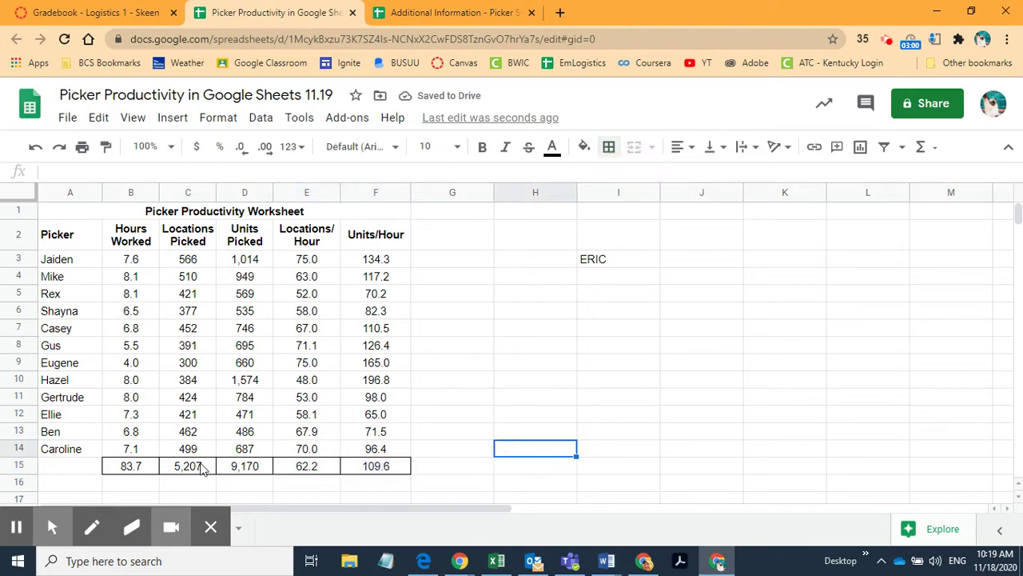
Step: Select the totals row B15:F15 and check the SUM formulas in C15 and D15
left_click_drag(124, 470, 374, 469)
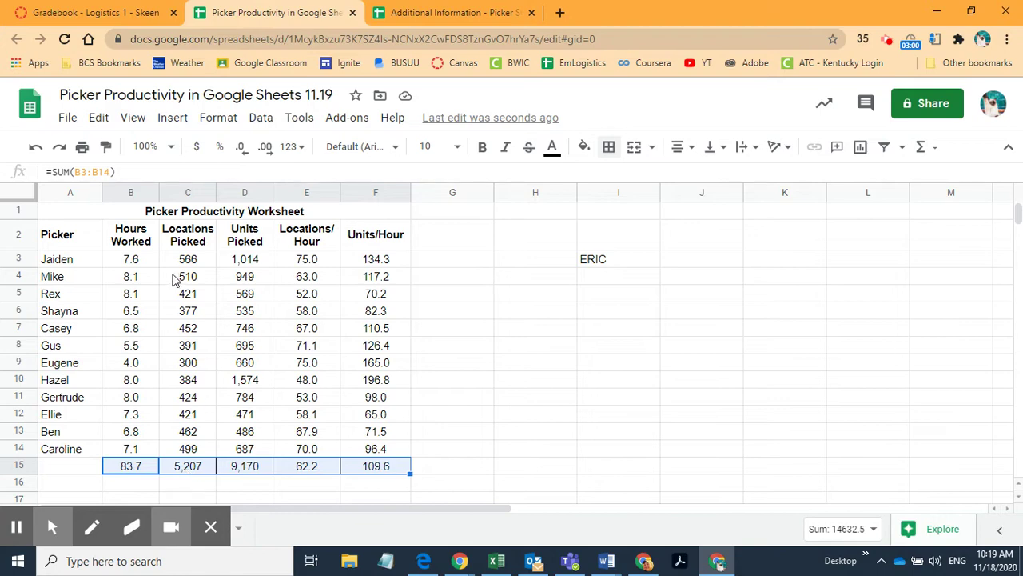
left_click(239, 527)
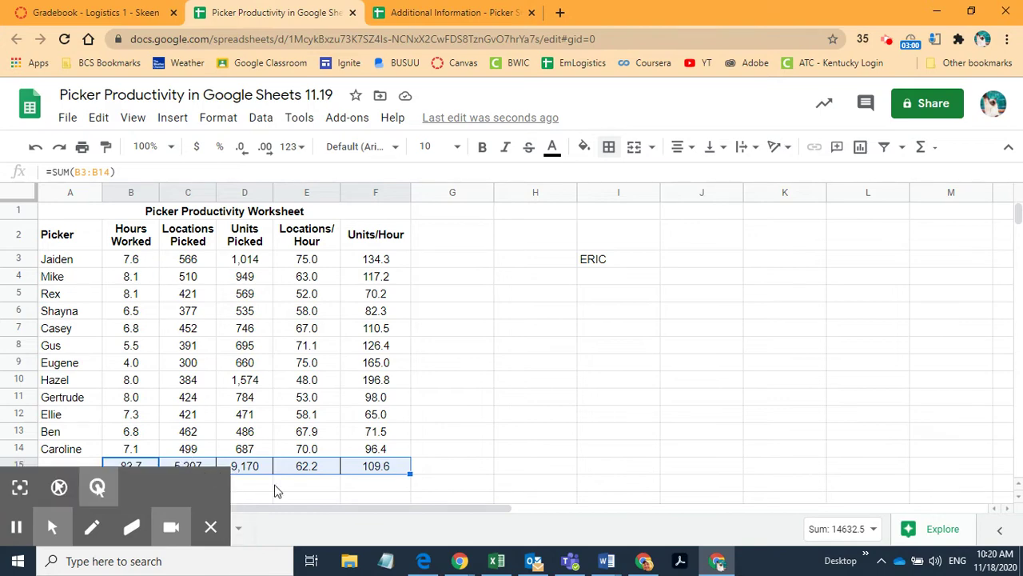
left_click(192, 465)
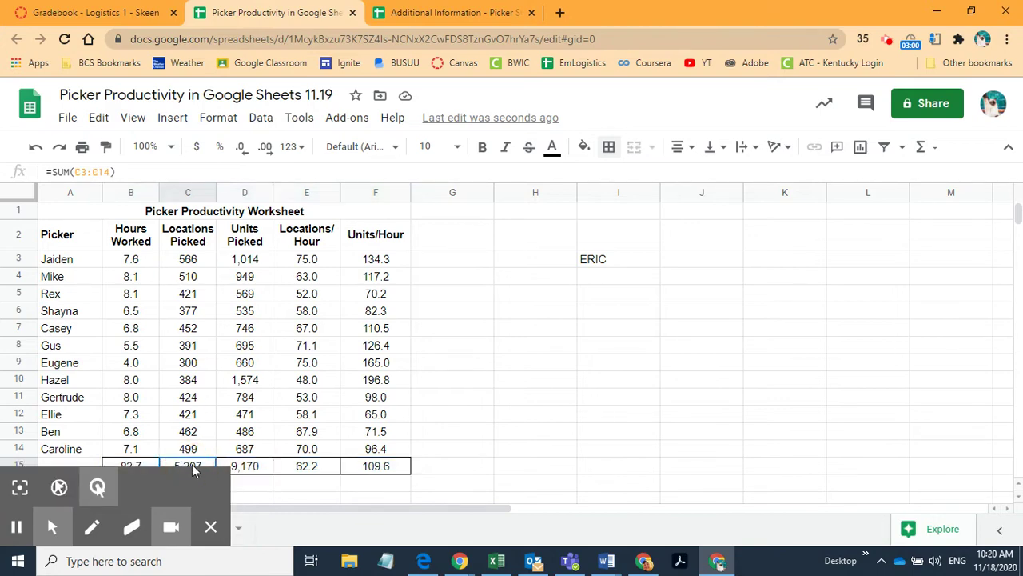
left_click(253, 471)
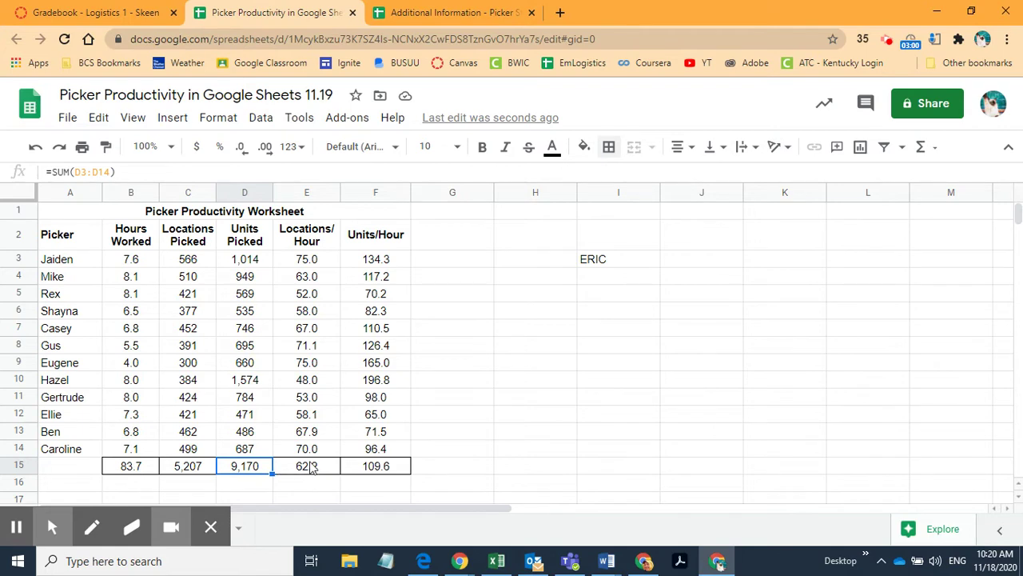
Step: Type SHIFT into A15 as the label of the totals row
left_click(76, 468)
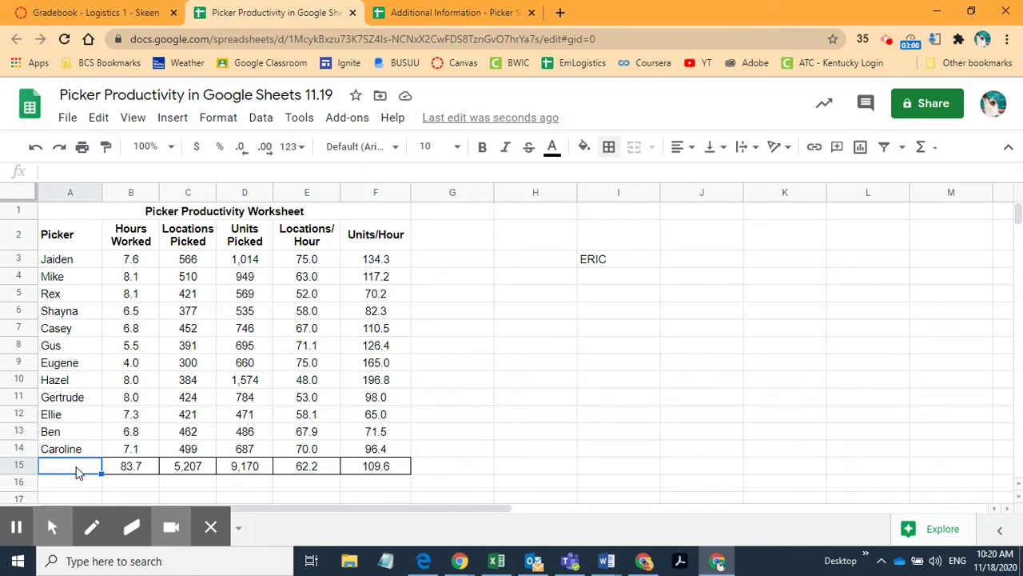
type("SHIFT")
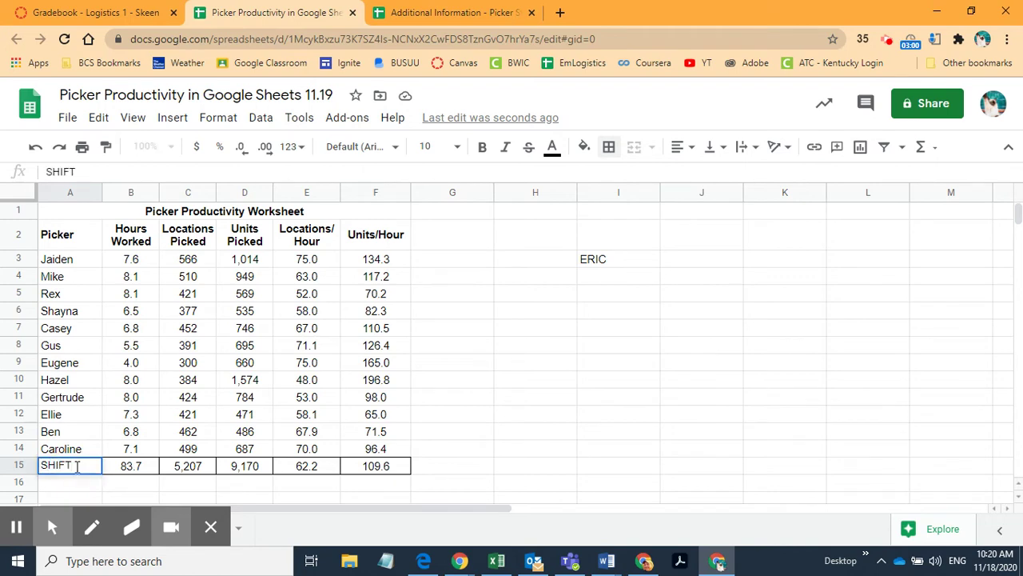
left_click(472, 469)
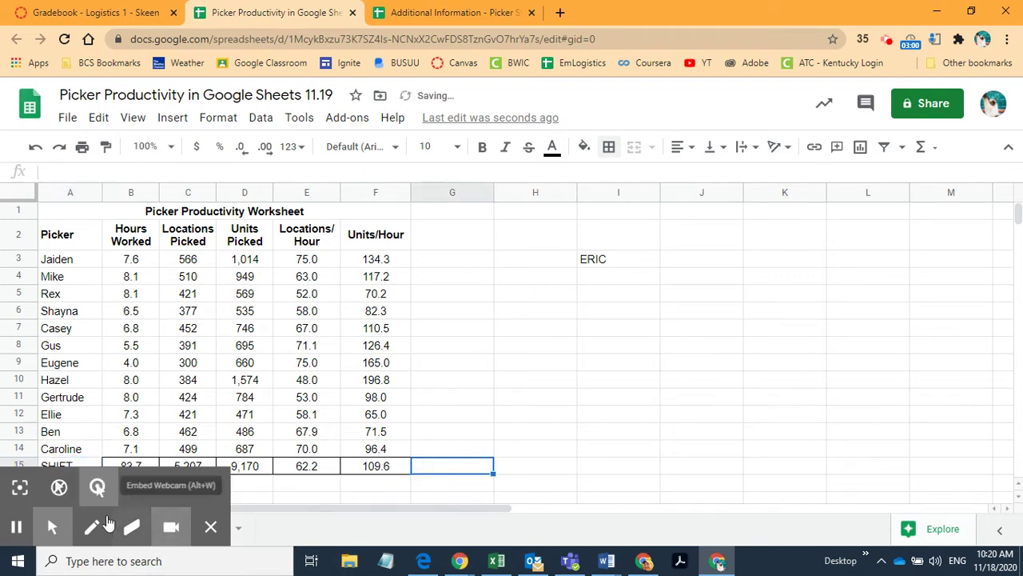
left_click(526, 420)
scroll(496, 304, "down", 1)
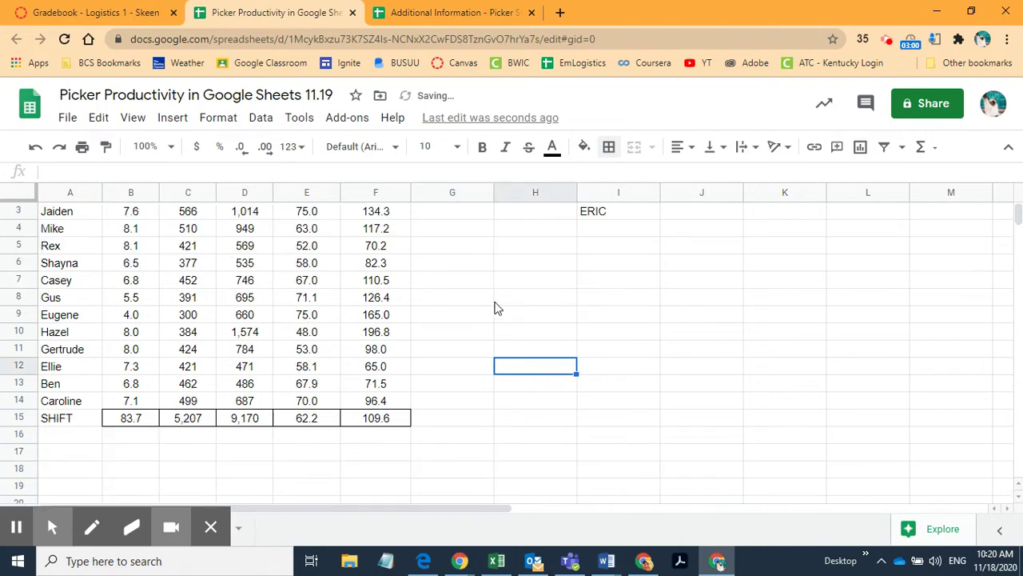
scroll(496, 304, "up", 1)
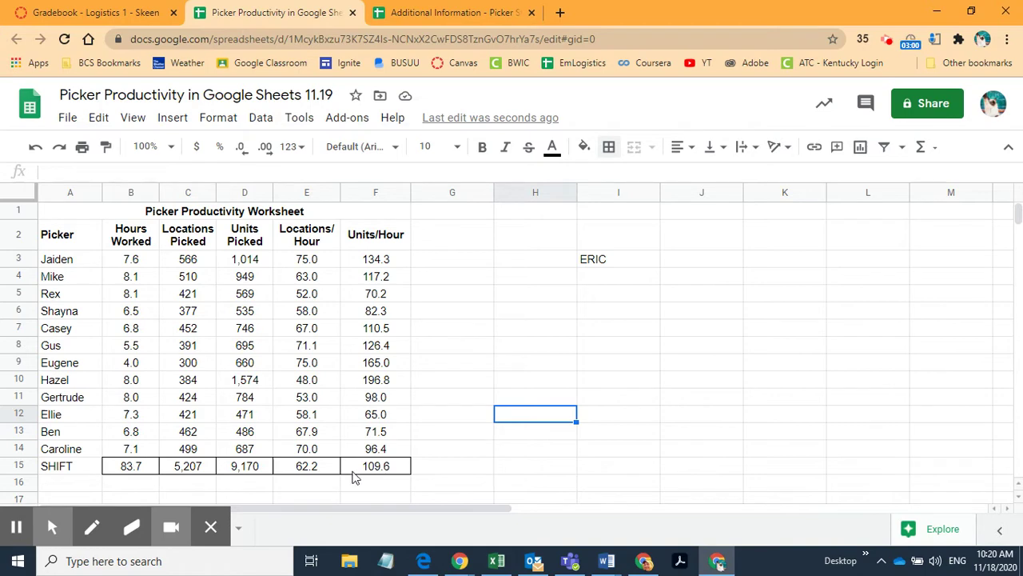
left_click(310, 471)
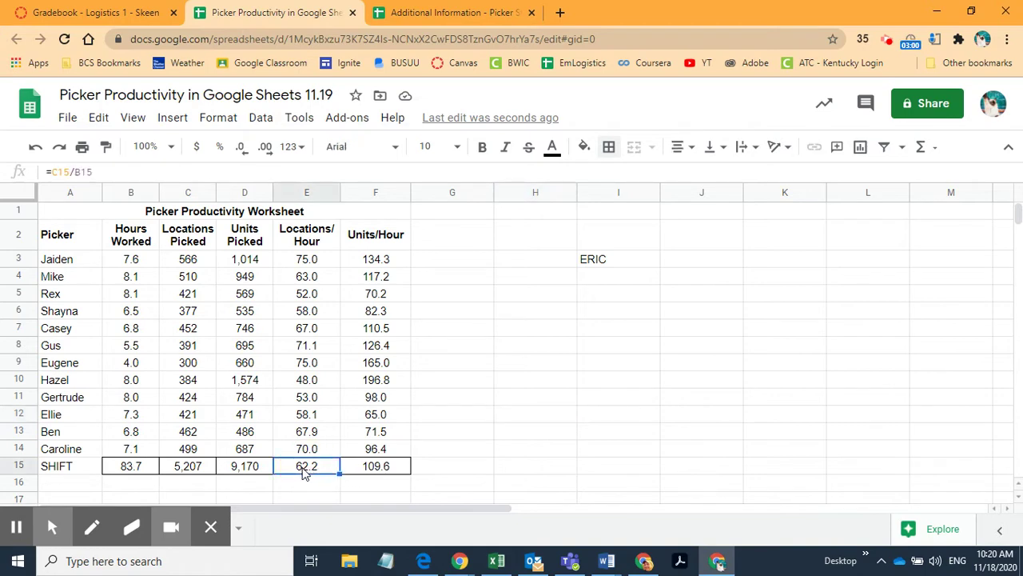
left_click_drag(309, 470, 370, 470)
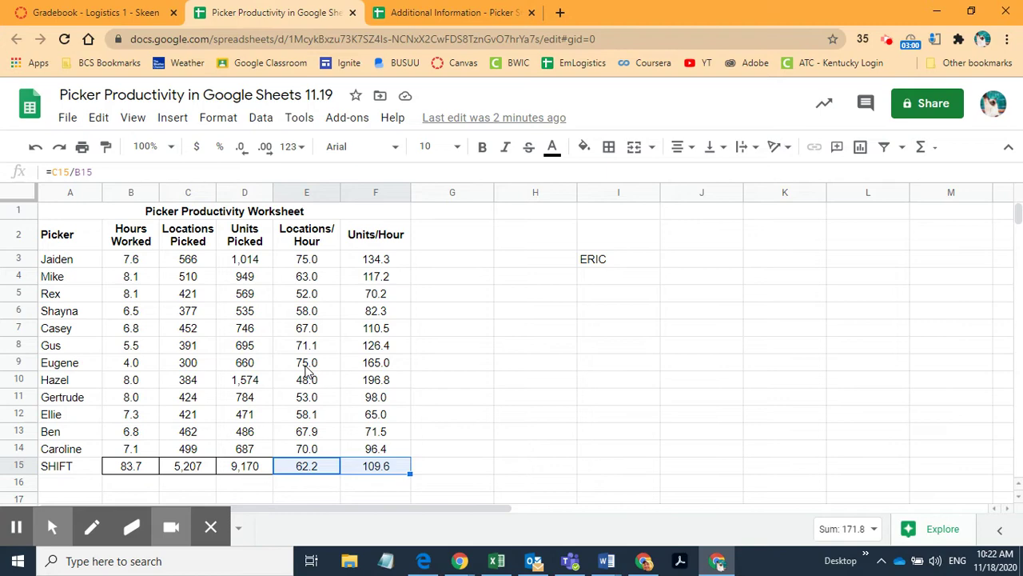
left_click(388, 468)
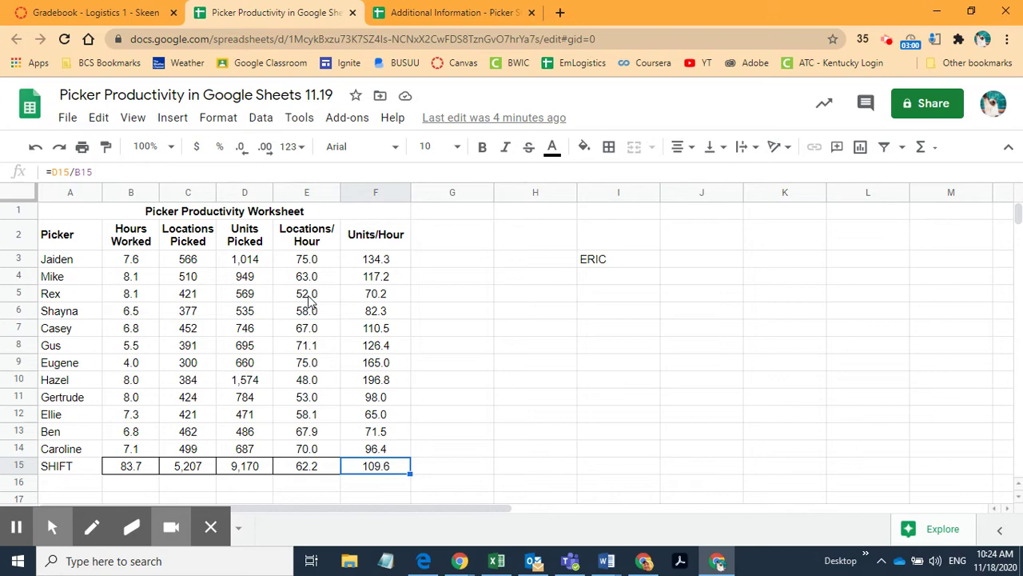
left_click(608, 260)
key("Delete")
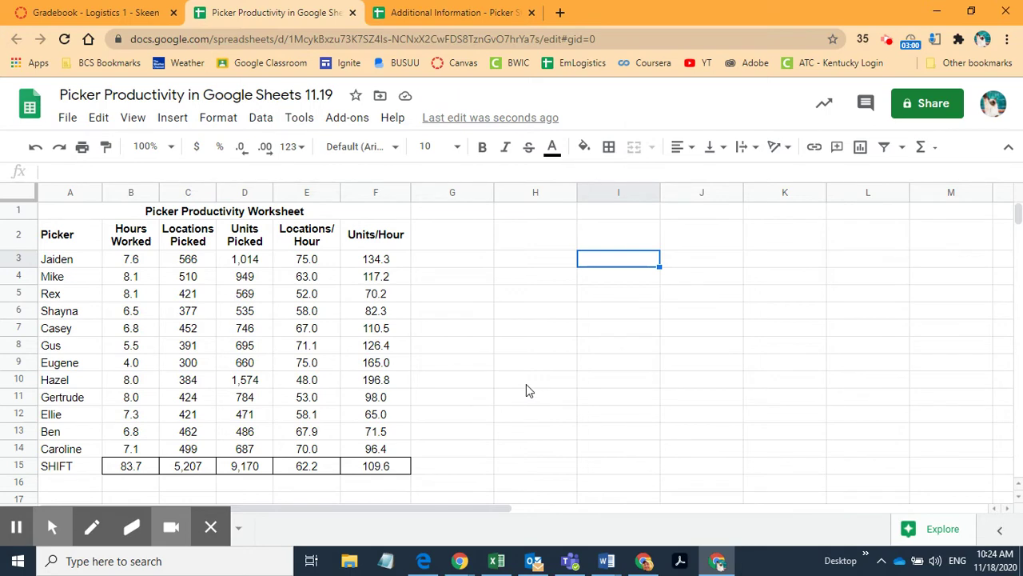
Step: Switch to the Picker Stats spreadsheet and clear the leftover copy border
left_click(434, 14)
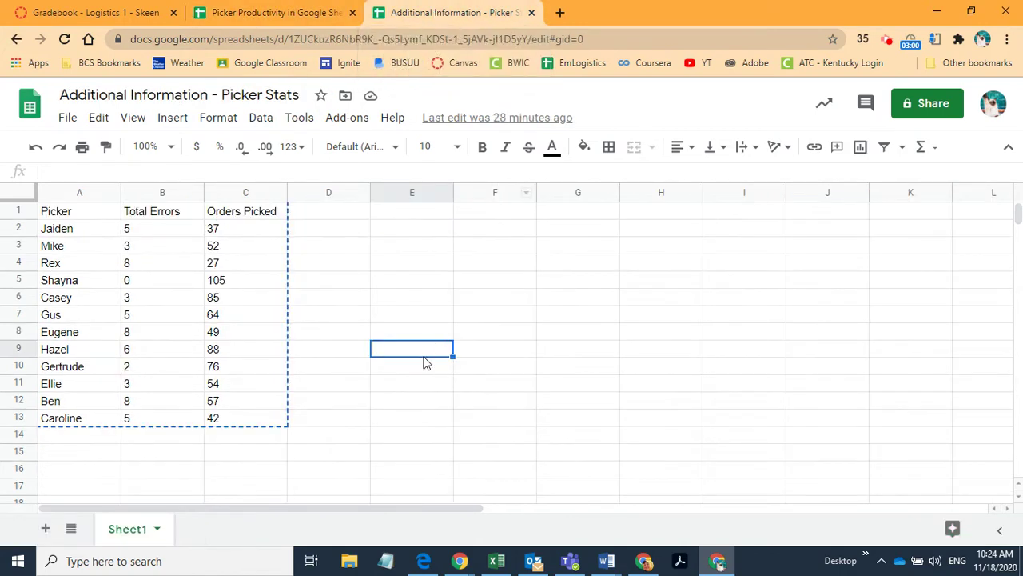
left_click(381, 433)
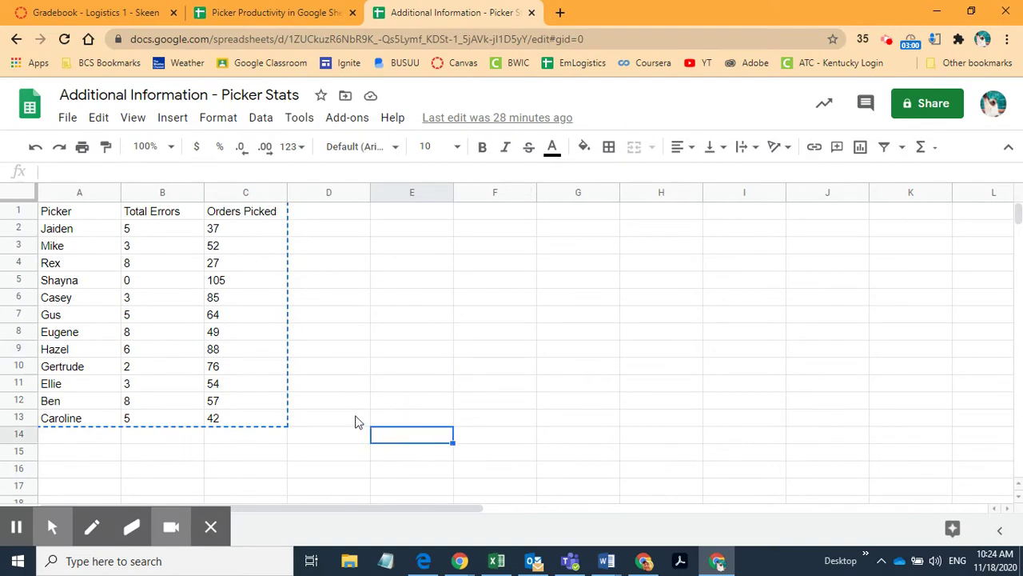
left_click(357, 422)
key("Escape")
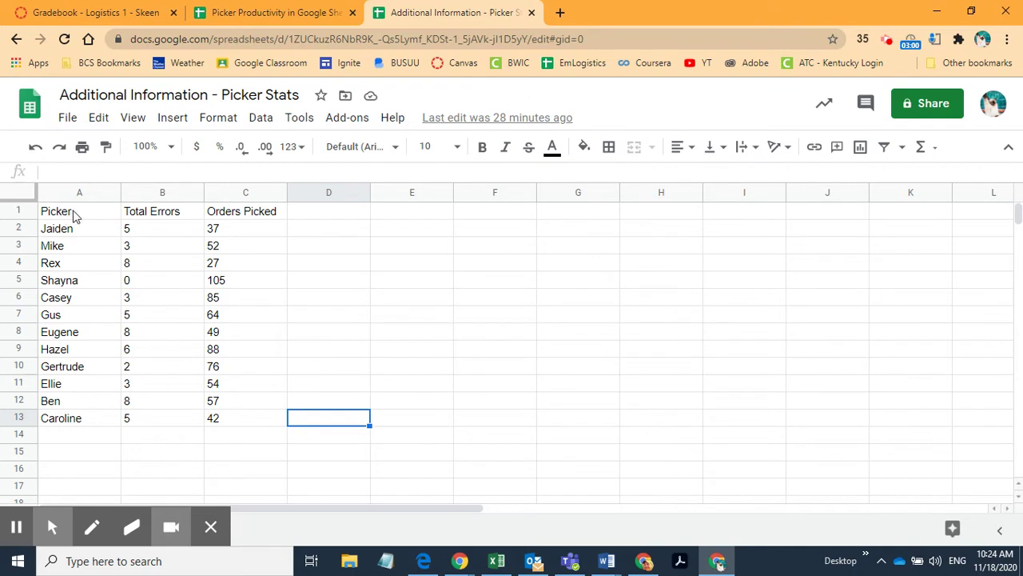
Step: Point out the Picker, Total Errors and Orders Picked column headings
left_click_drag(70, 216, 244, 216)
left_click(246, 218)
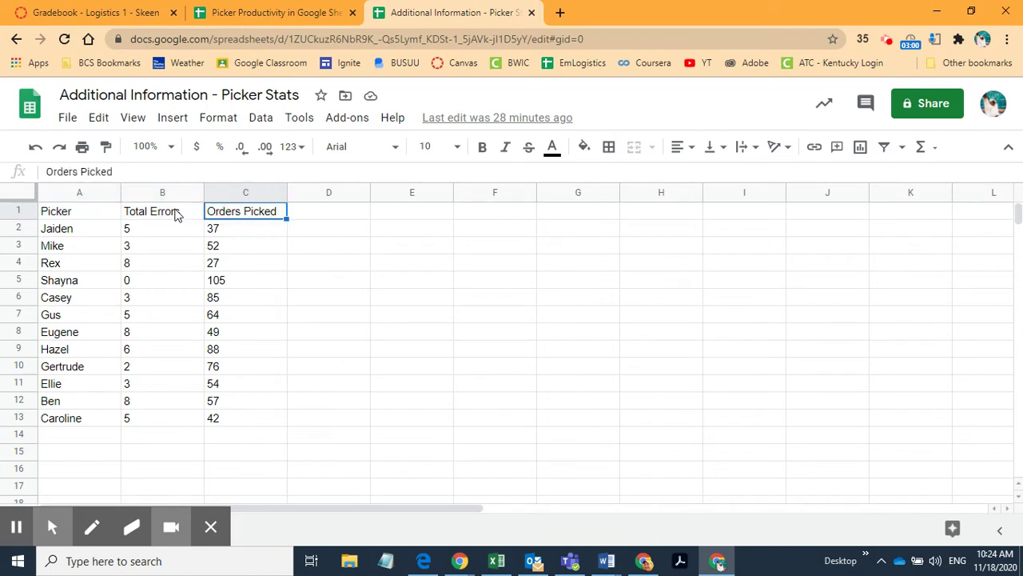
left_click(175, 216)
left_click(245, 215)
left_click(176, 218)
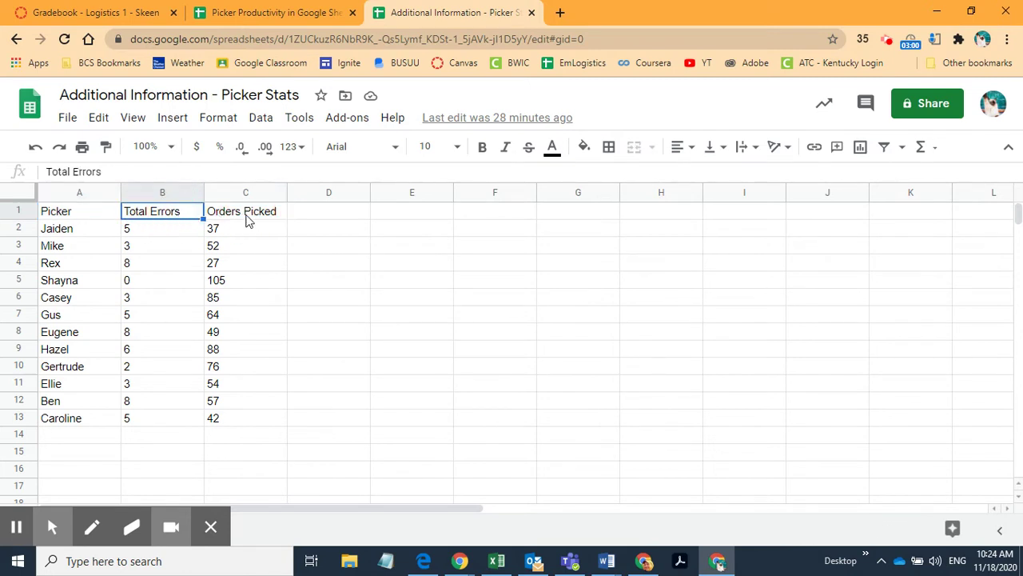
left_click(246, 219)
left_click(190, 211)
left_click(226, 210)
left_click(190, 214)
left_click(222, 214)
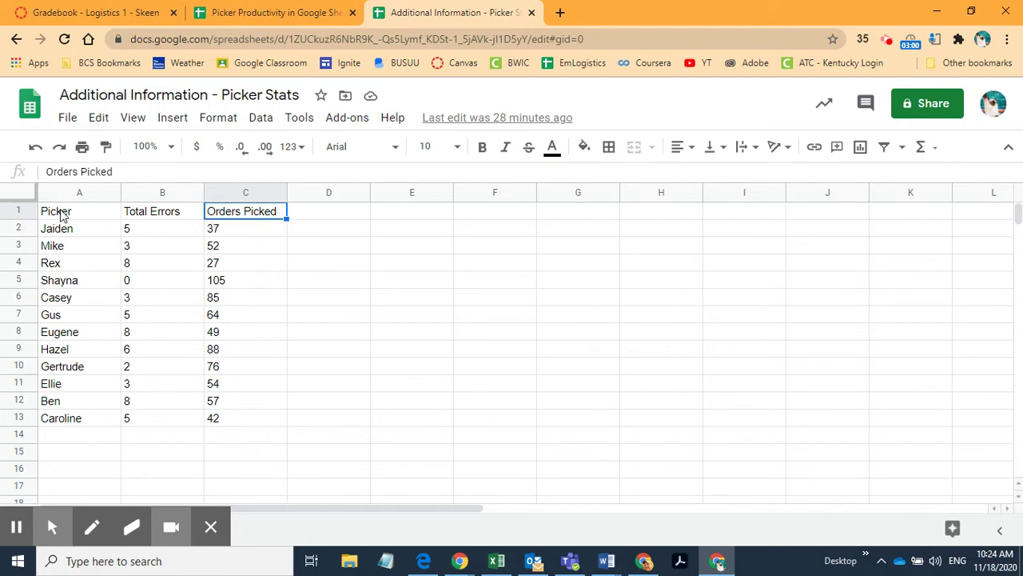
Step: Compare against the Picker Productivity worksheet title, then return to Picker Stats
left_click(256, 20)
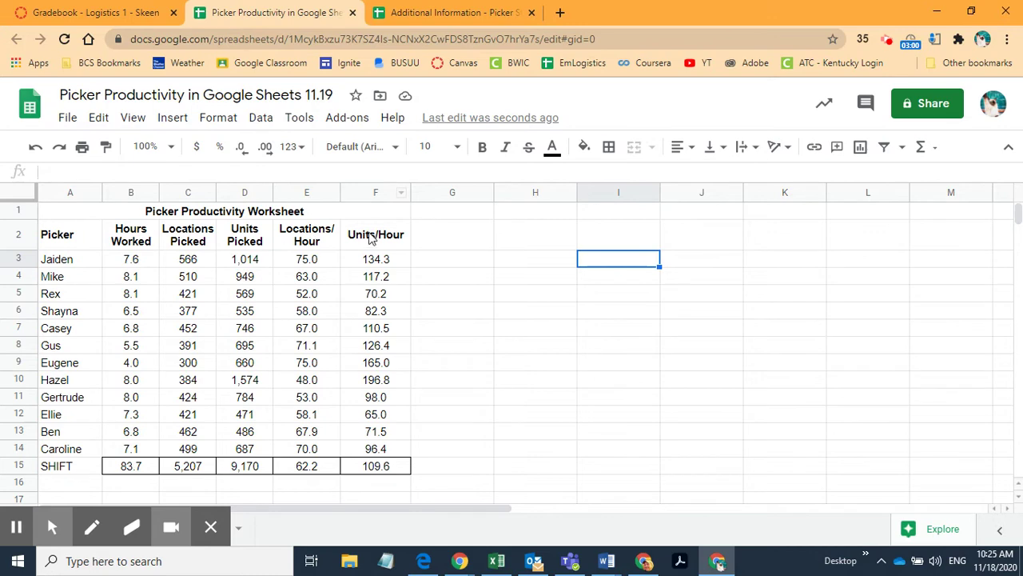
left_click(139, 213)
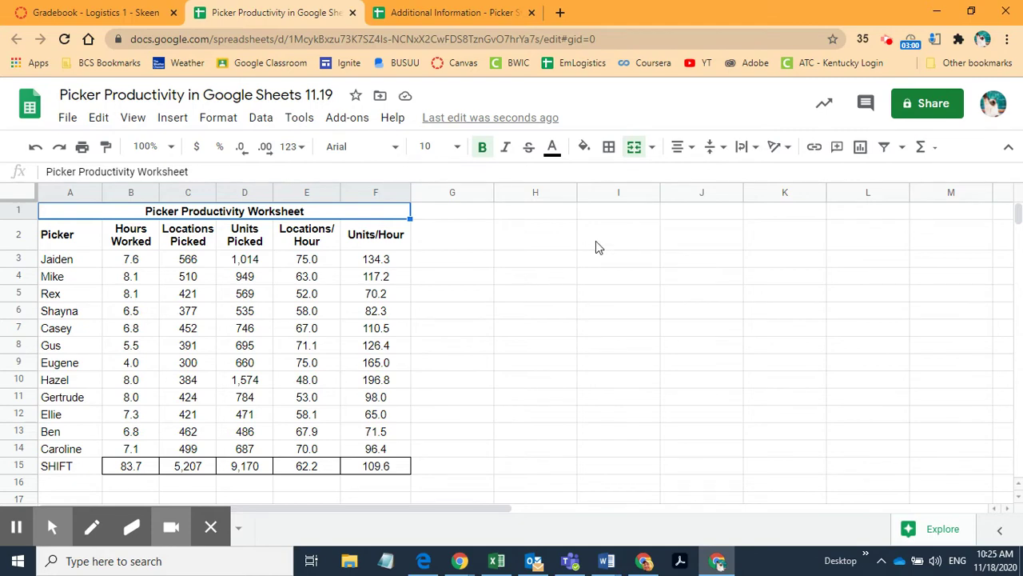
left_click(450, 16)
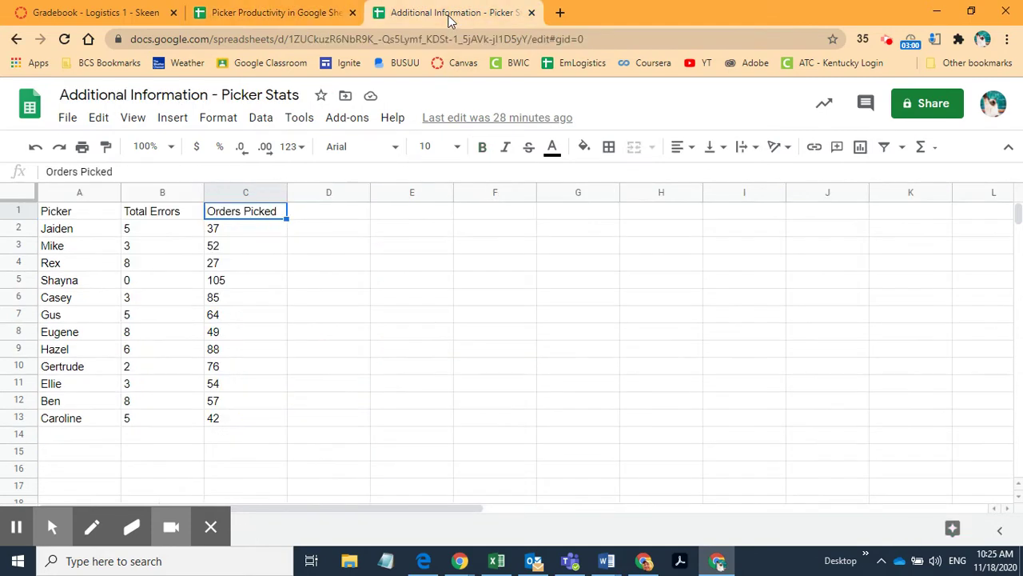
left_click(286, 16)
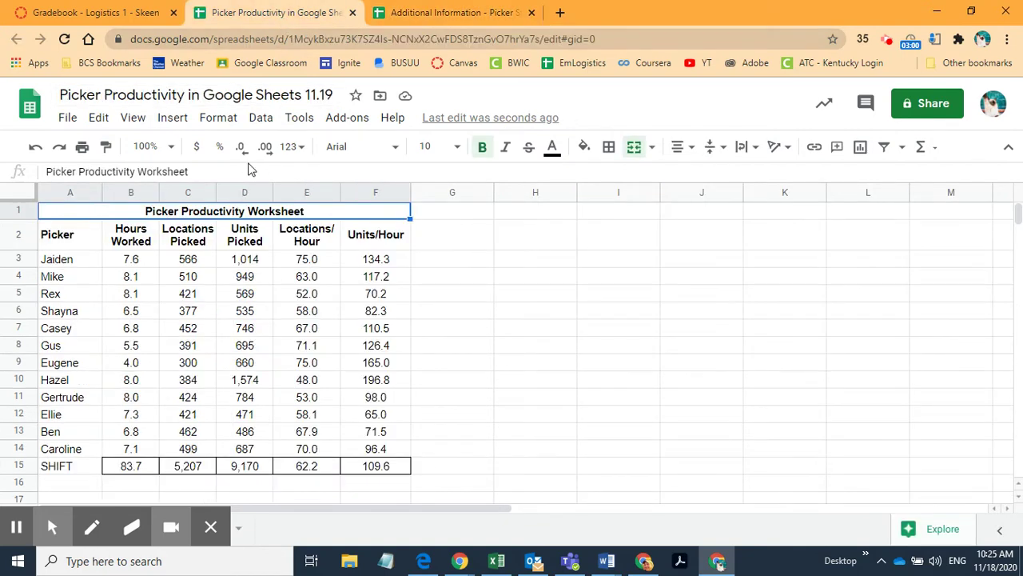
left_click(439, 19)
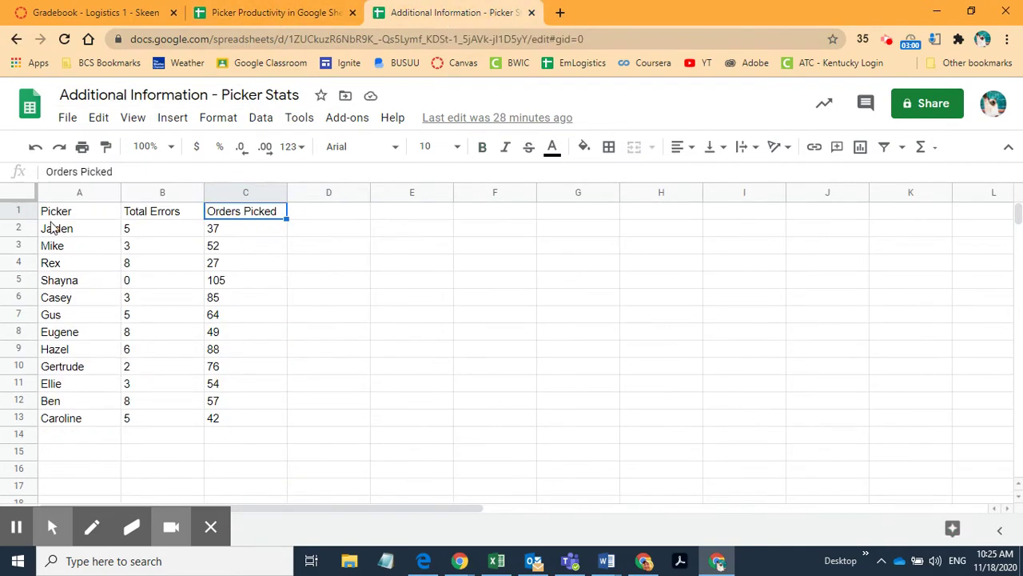
Step: Select the Picker Stats table A1:C13 and copy it, reselecting and copying once more
left_click_drag(64, 211, 226, 425)
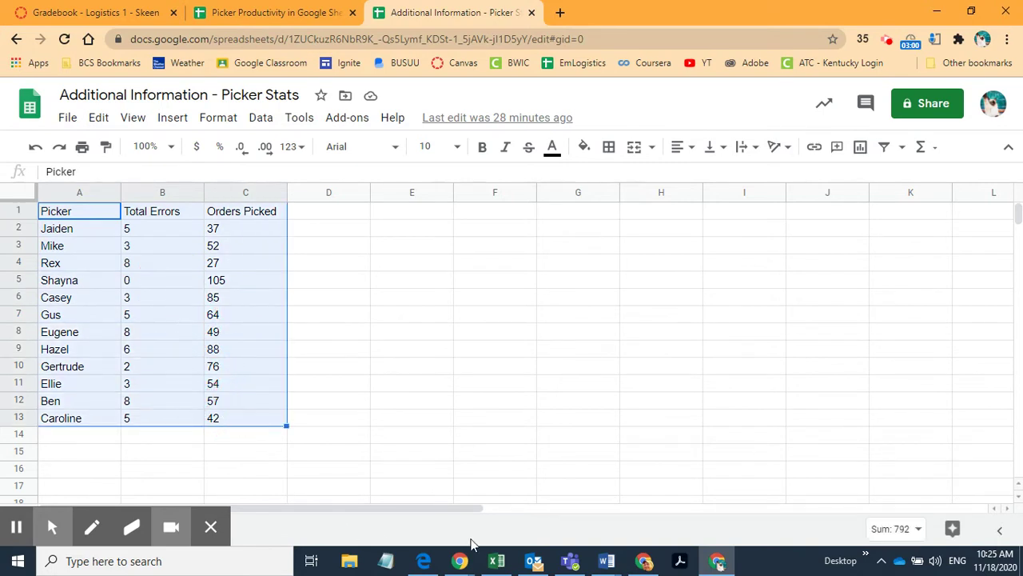
right_click(152, 309)
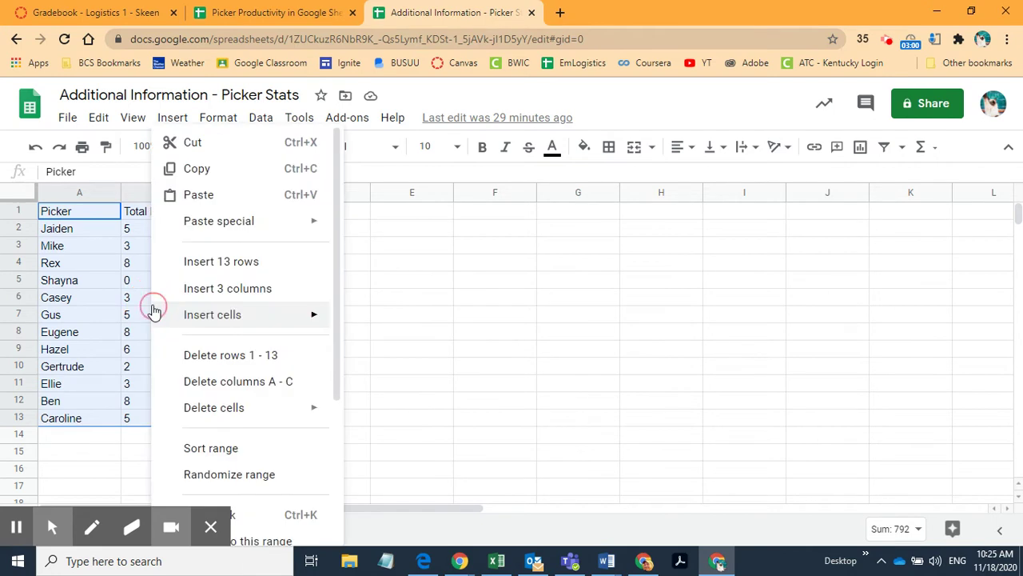
left_click(210, 170)
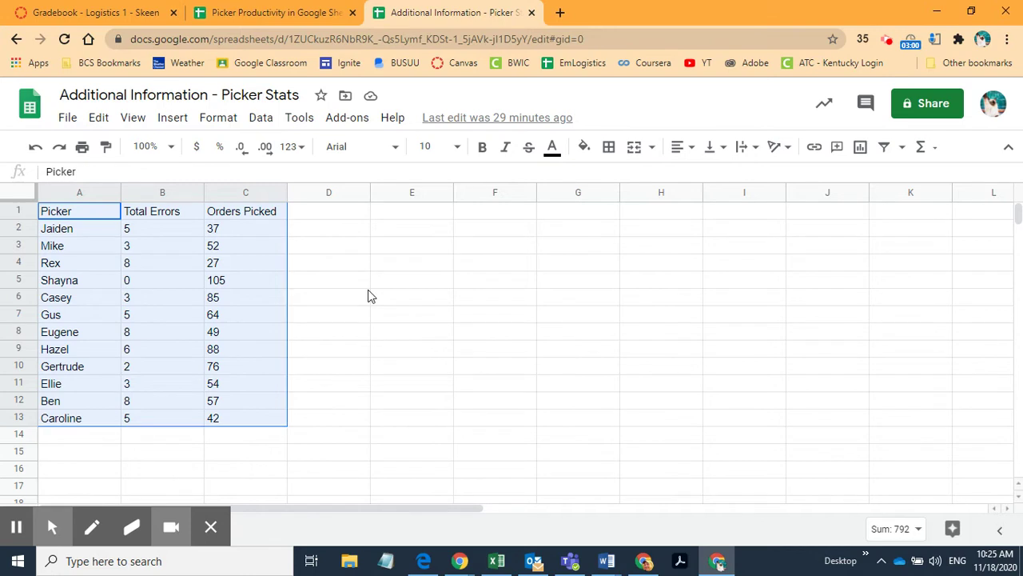
left_click(366, 285)
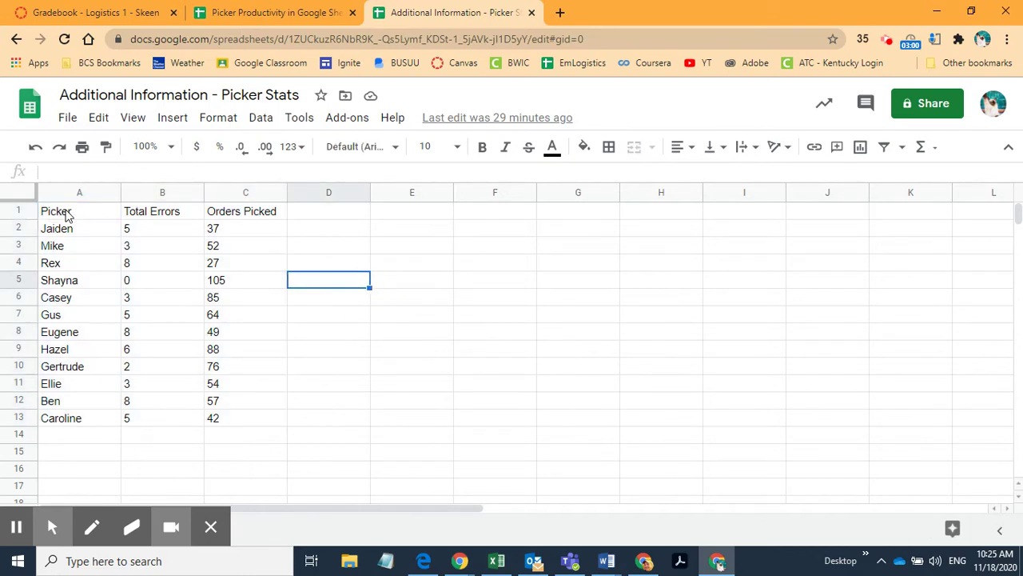
left_click_drag(67, 214, 227, 432)
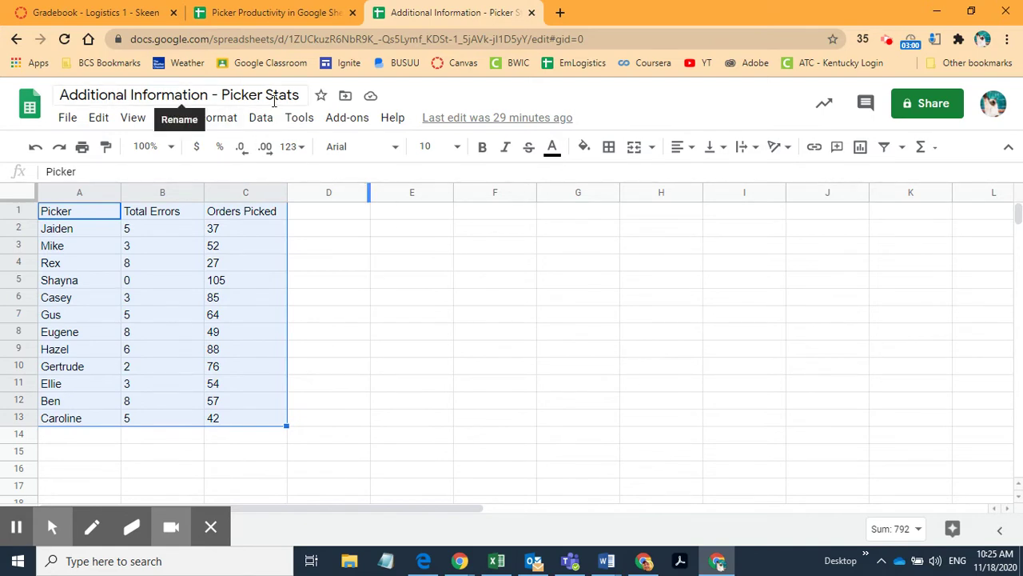
right_click(147, 293)
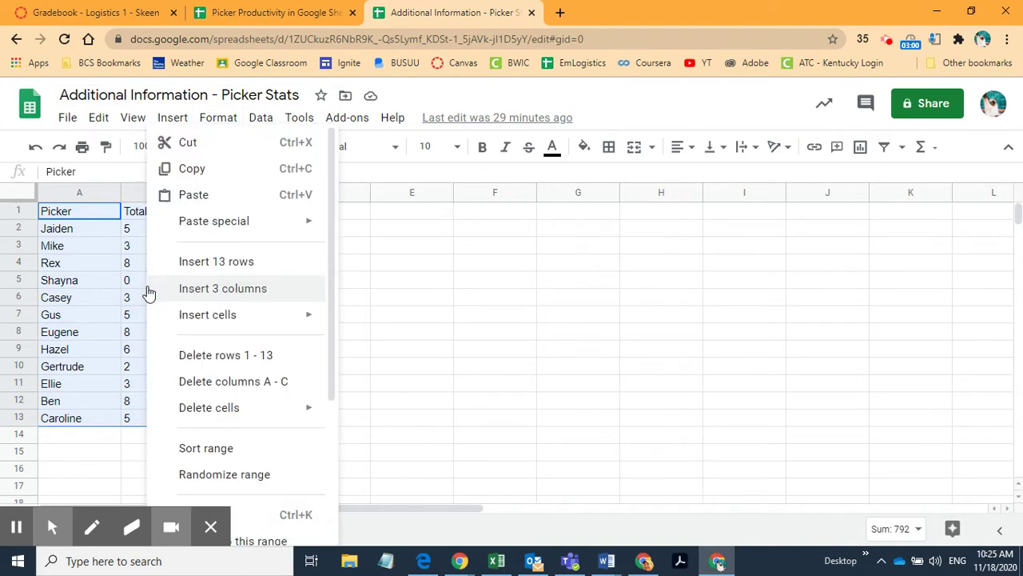
left_click(194, 170)
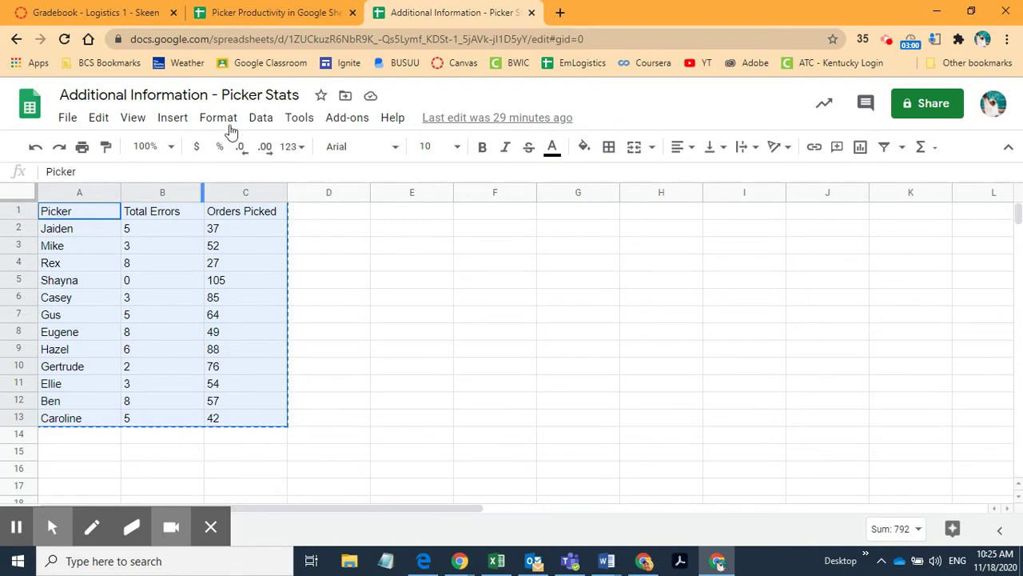
Step: Paste the copied table at cell I2 of the Picker Productivity worksheet
left_click(254, 16)
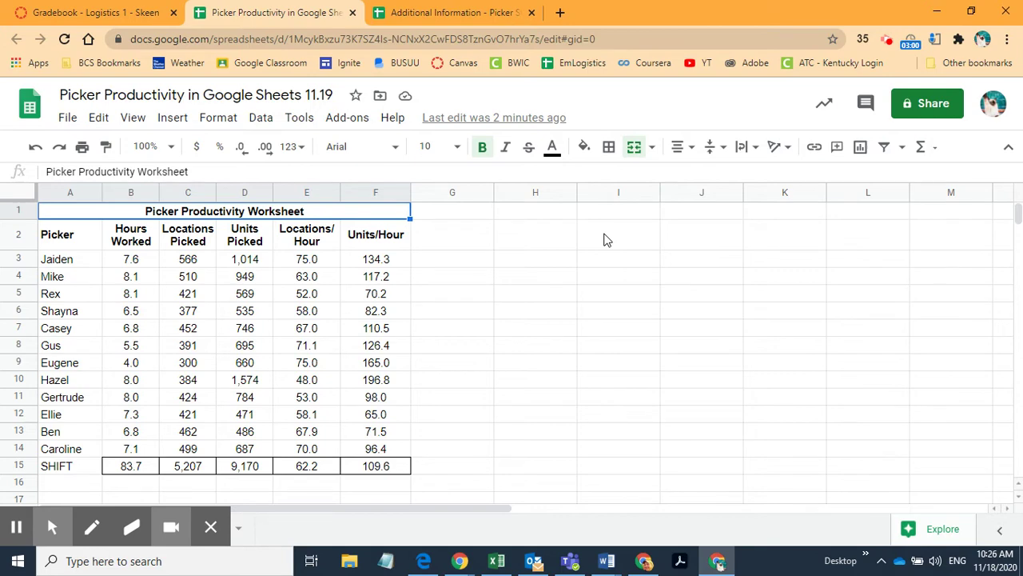
left_click(605, 240)
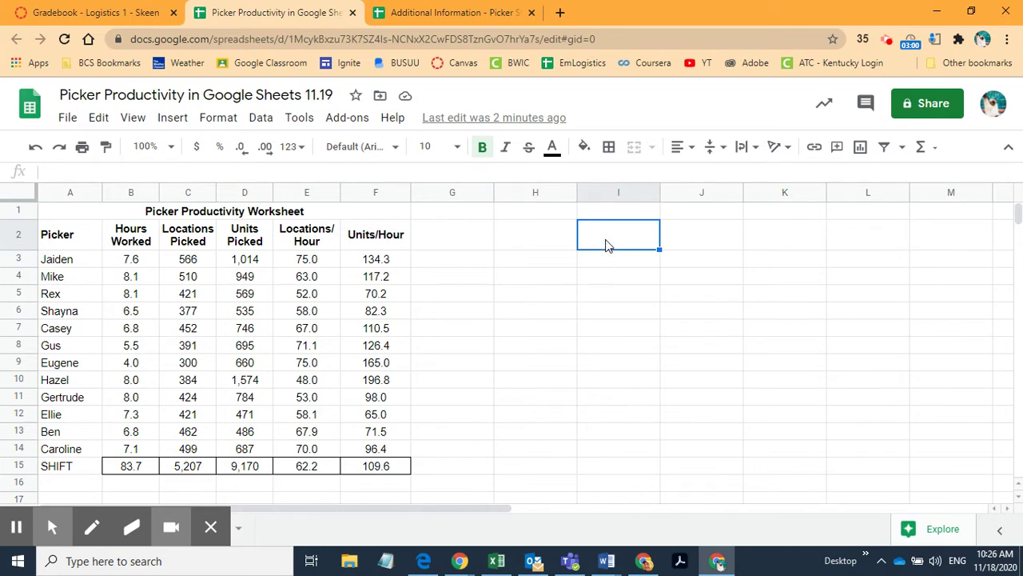
right_click(609, 235)
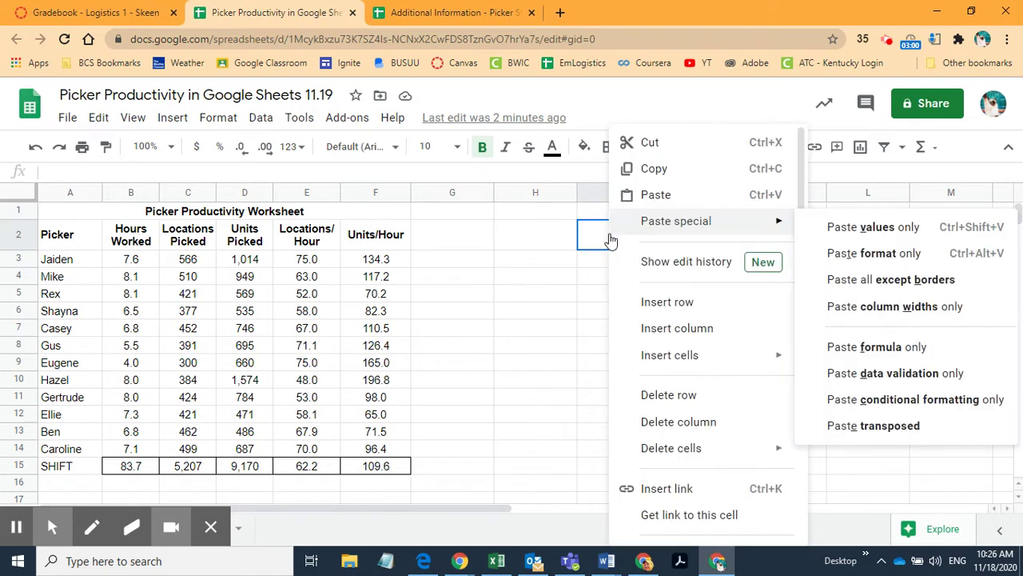
left_click(660, 201)
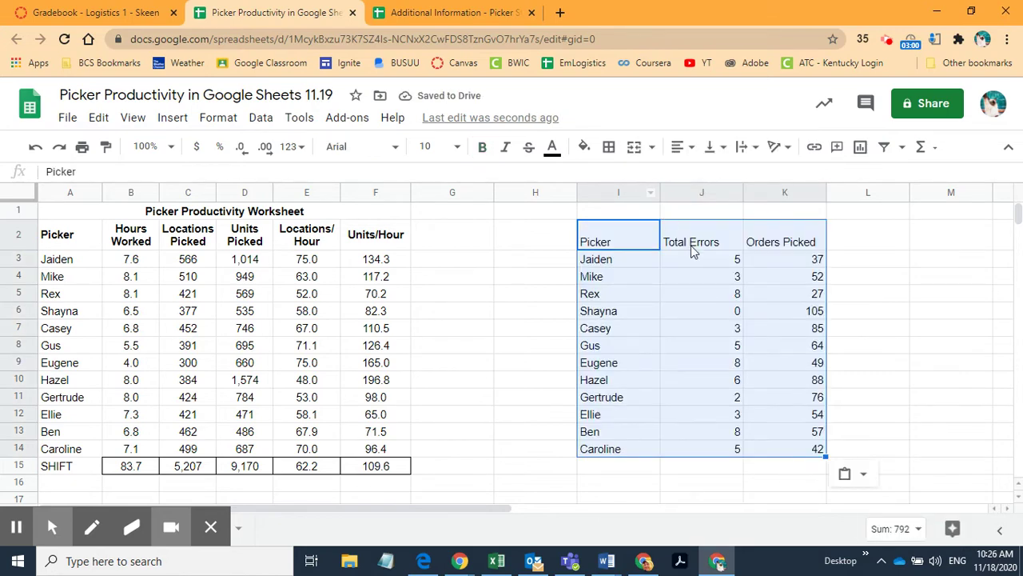
left_click(437, 12)
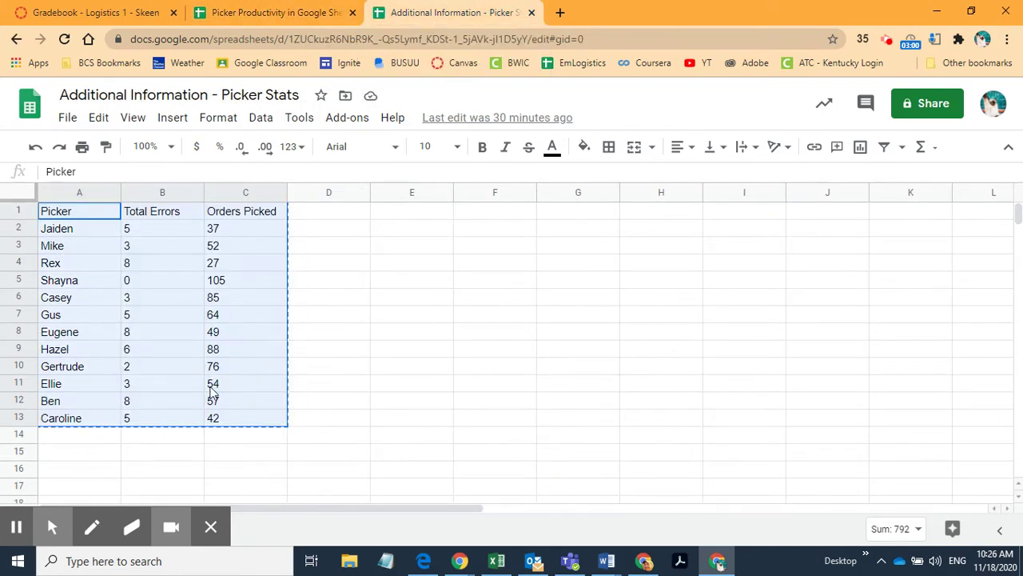
Step: Go back to the Picker Productivity worksheet and select the Hours Worked heading in B2
left_click(276, 12)
key("ctrl+v")
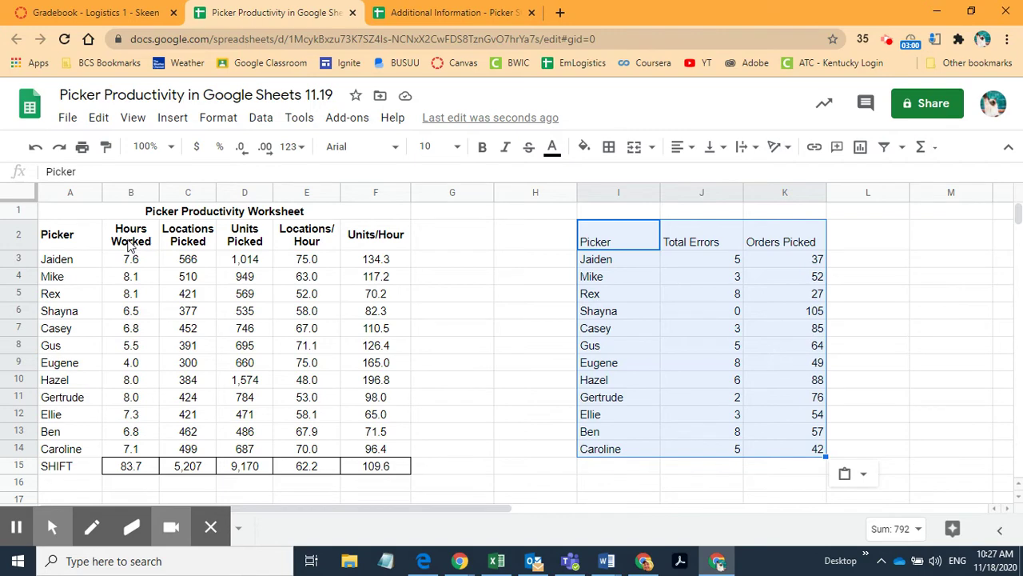
left_click(128, 244)
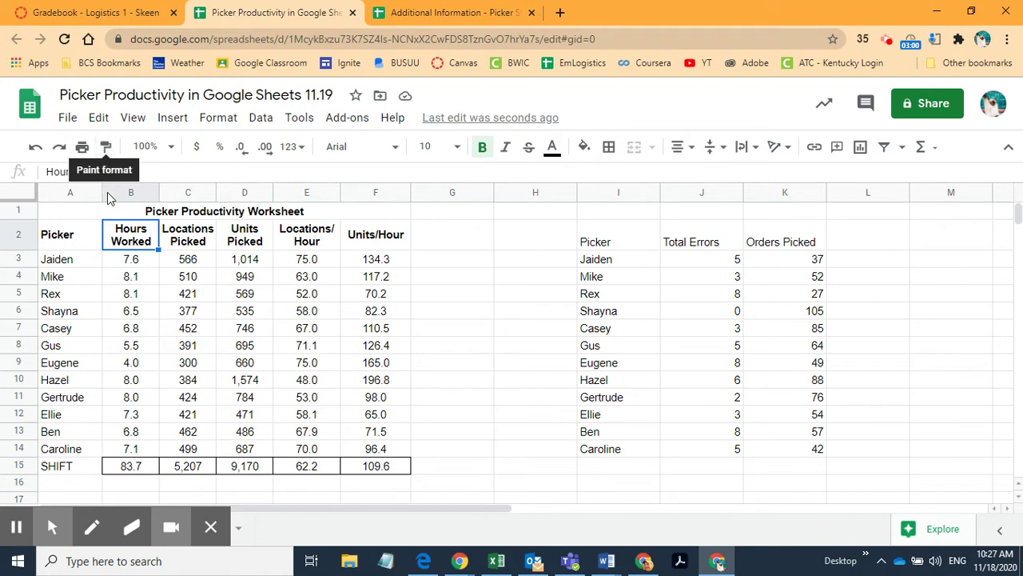
Step: Paint the Hours Worked heading format onto I2:K2, then select columns J and K
left_click(108, 148)
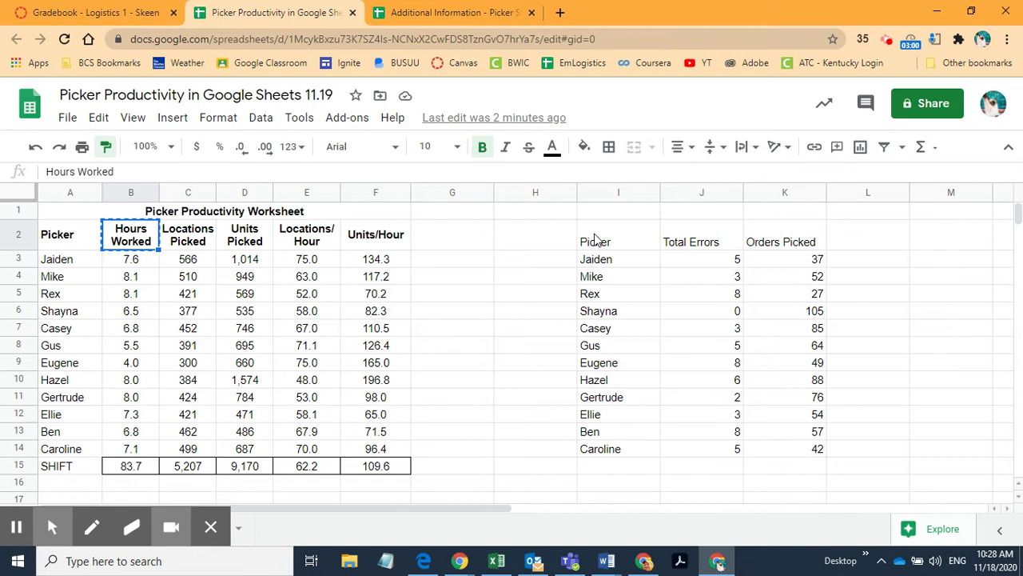
left_click_drag(595, 240, 786, 244)
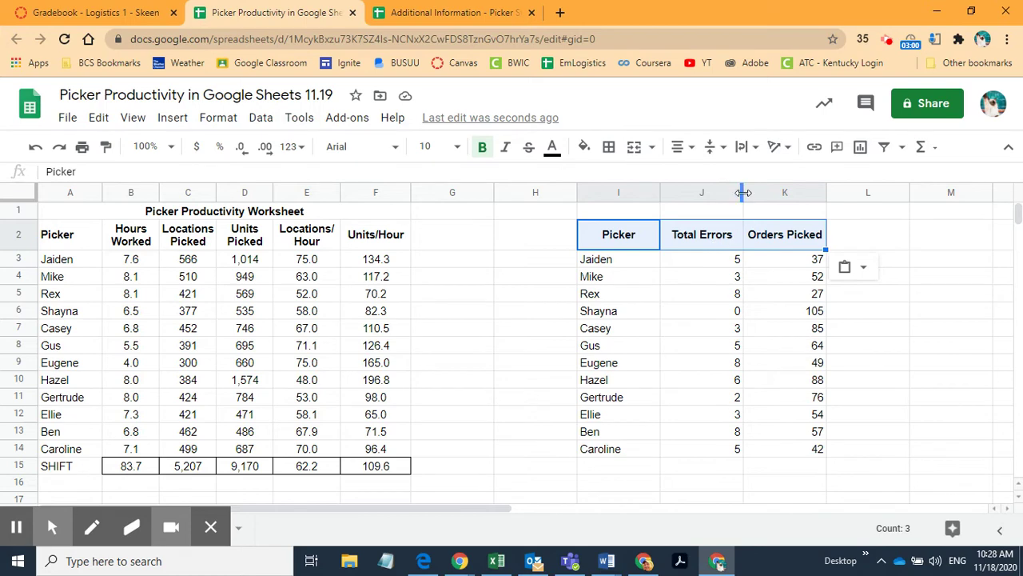
left_click_drag(702, 193, 760, 190)
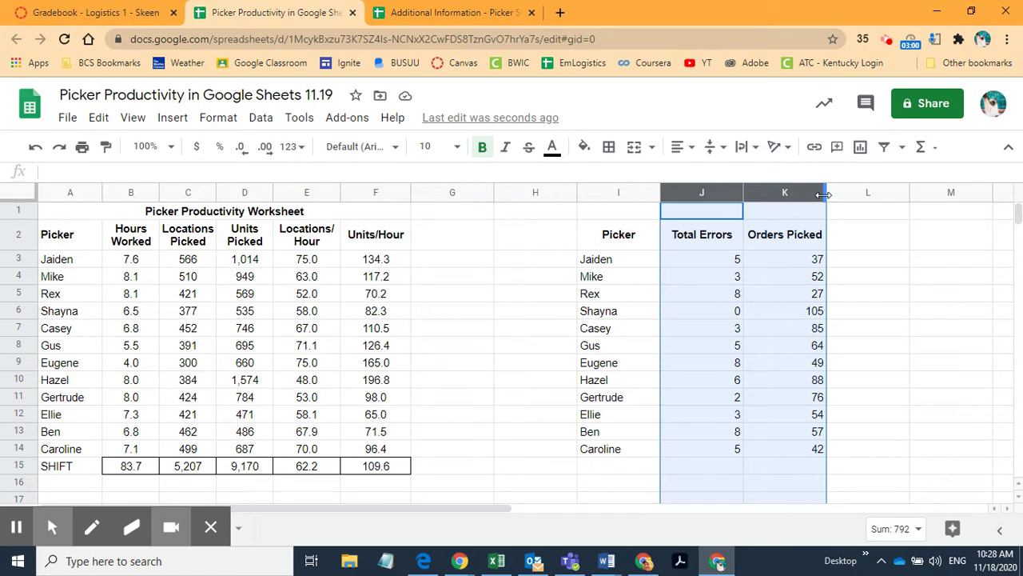
Step: Narrow columns J and K until the 'Total Errors' and 'Orders Picked' headings wrap onto two lines
mouse_move(823, 195)
left_mouse_down()
mouse_move(799, 198)
mouse_move(827, 196)
left_mouse_up()
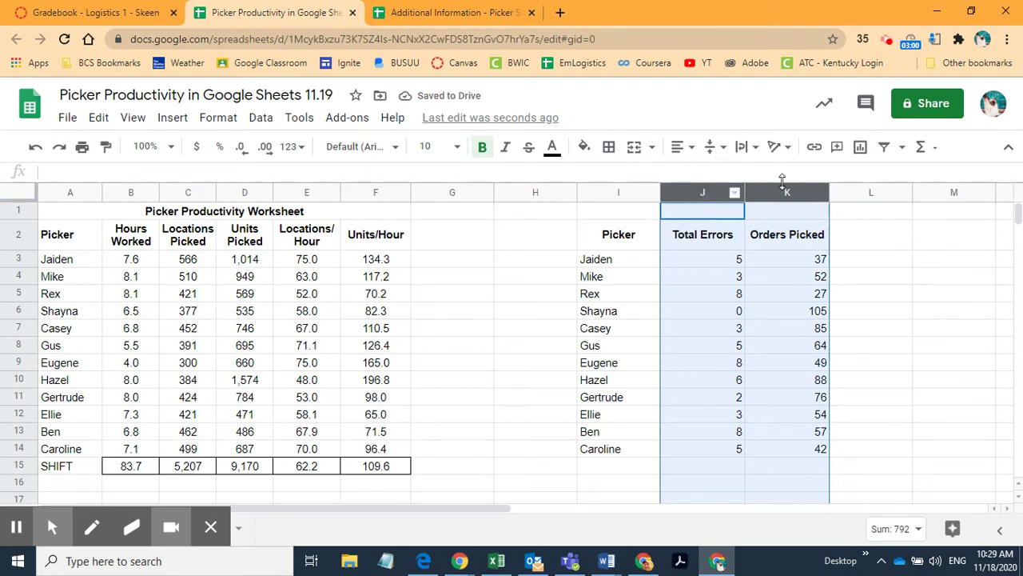
mouse_move(691, 195)
left_mouse_down()
mouse_move(754, 194)
mouse_move(689, 195)
left_mouse_up()
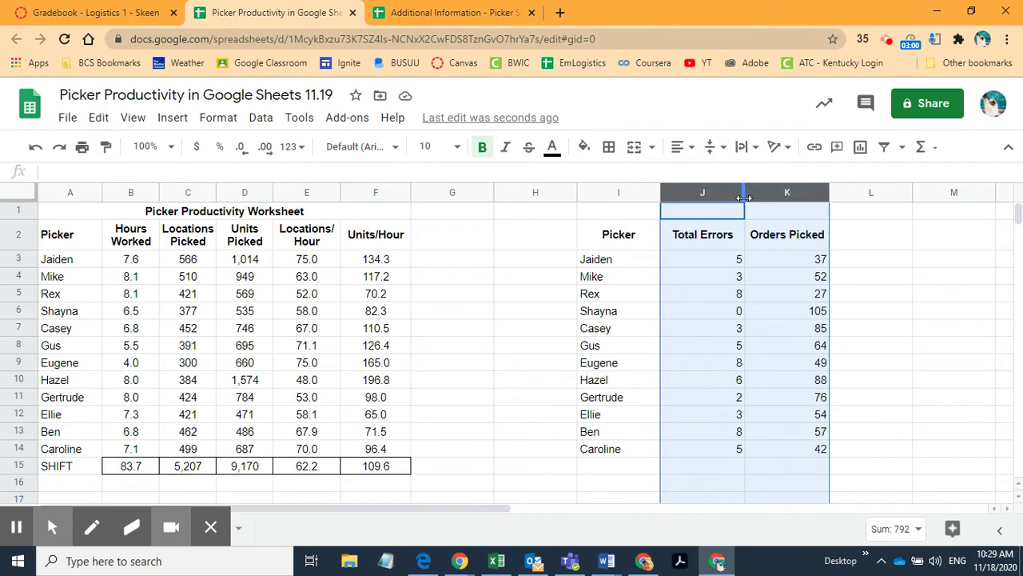
left_click_drag(744, 197, 744, 198)
left_click_drag(744, 195, 708, 198)
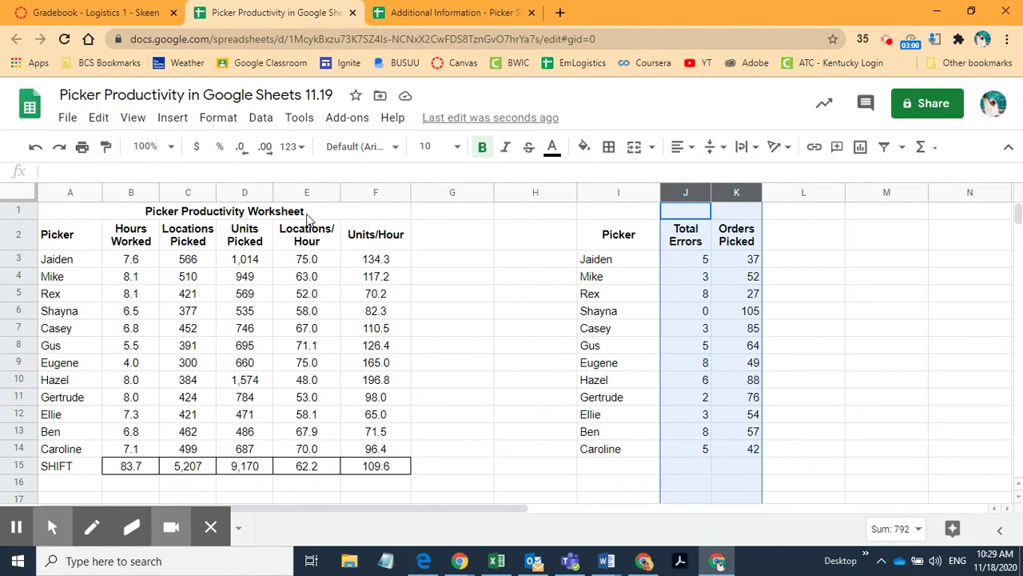
Step: Center-align the Total Errors and Orders Picked values in columns J and K
left_click(201, 238)
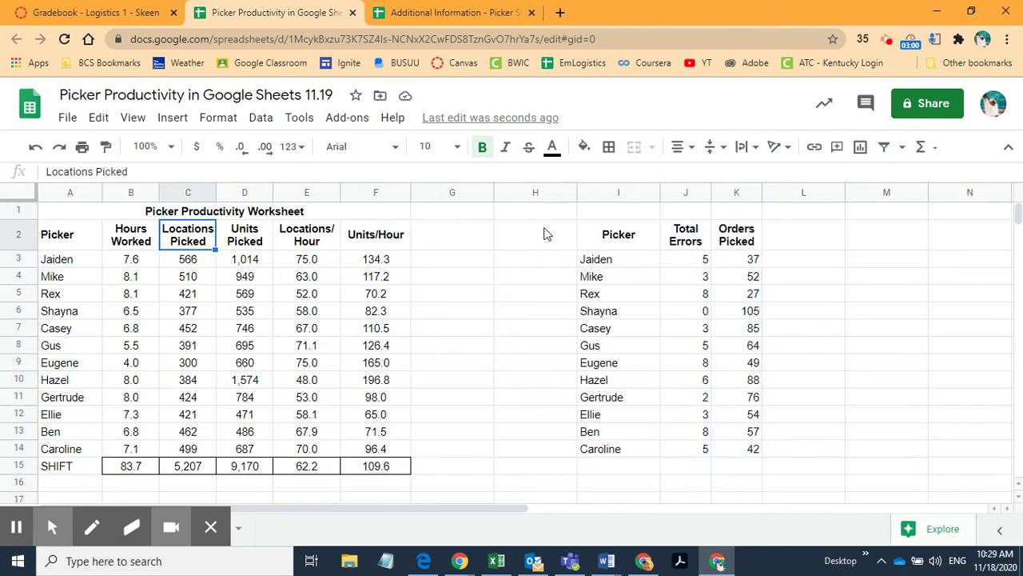
left_click(729, 240)
left_click(263, 244)
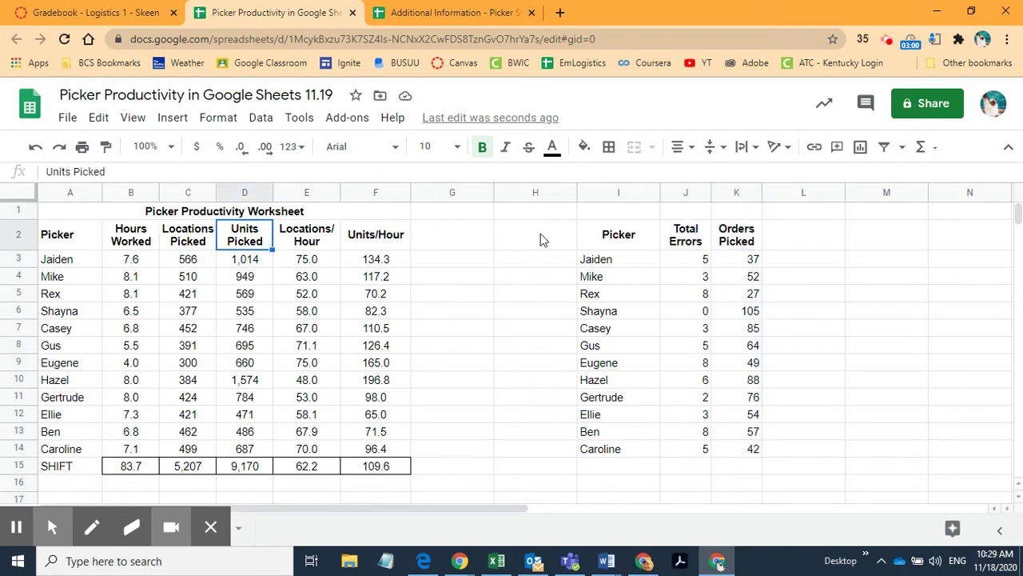
left_click(685, 240)
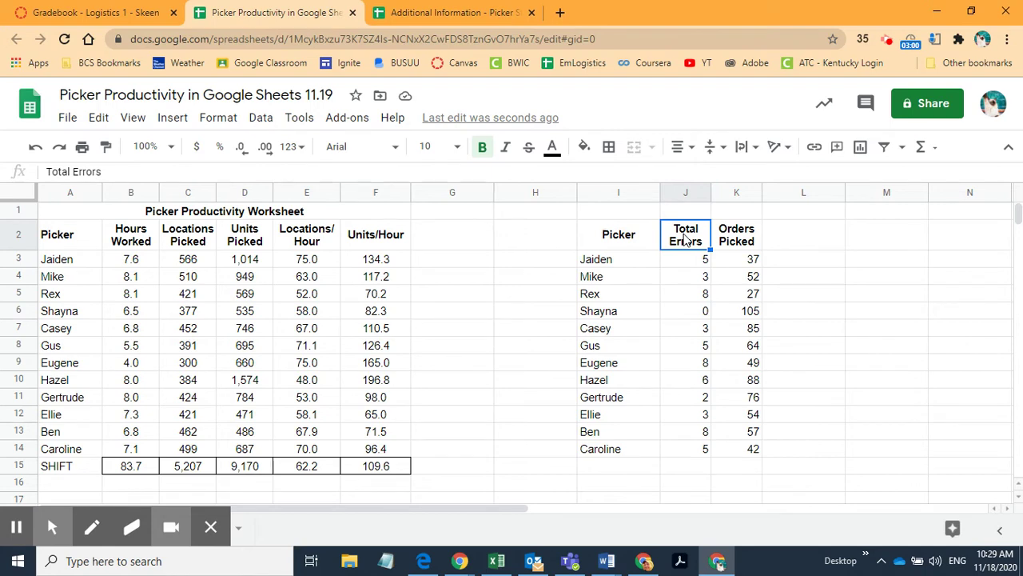
left_click(676, 186)
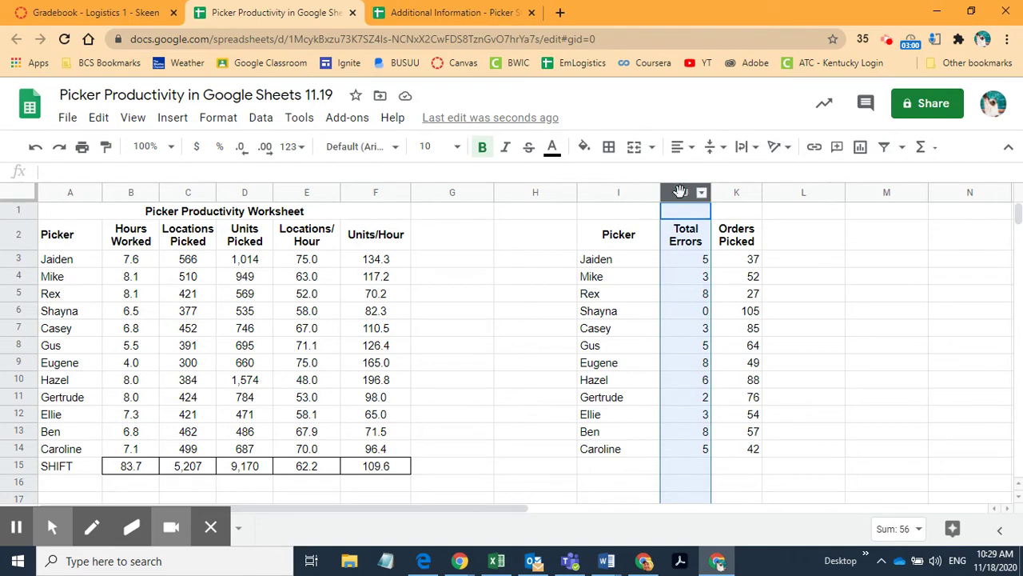
left_click(684, 234)
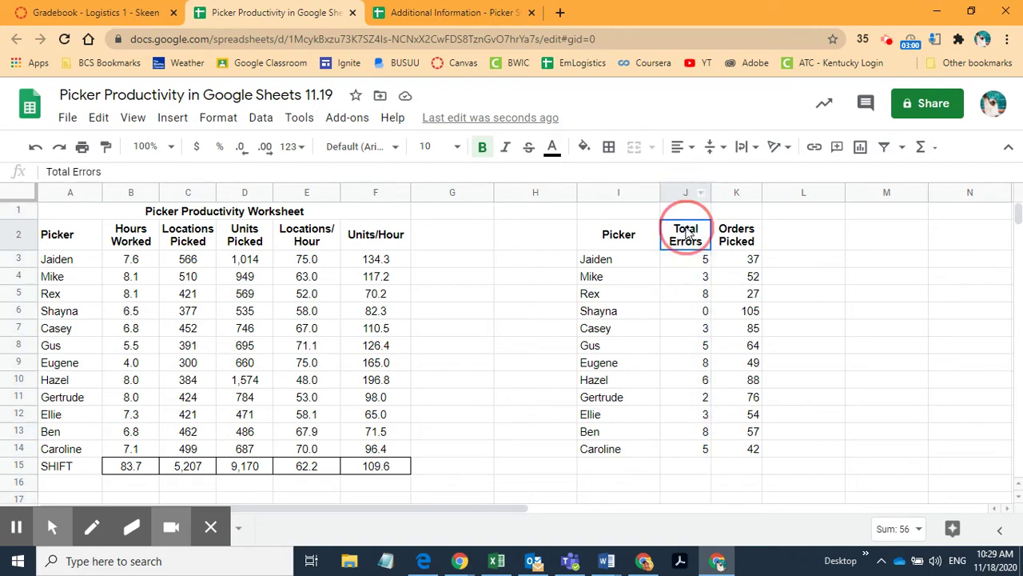
left_click_drag(678, 192, 756, 192)
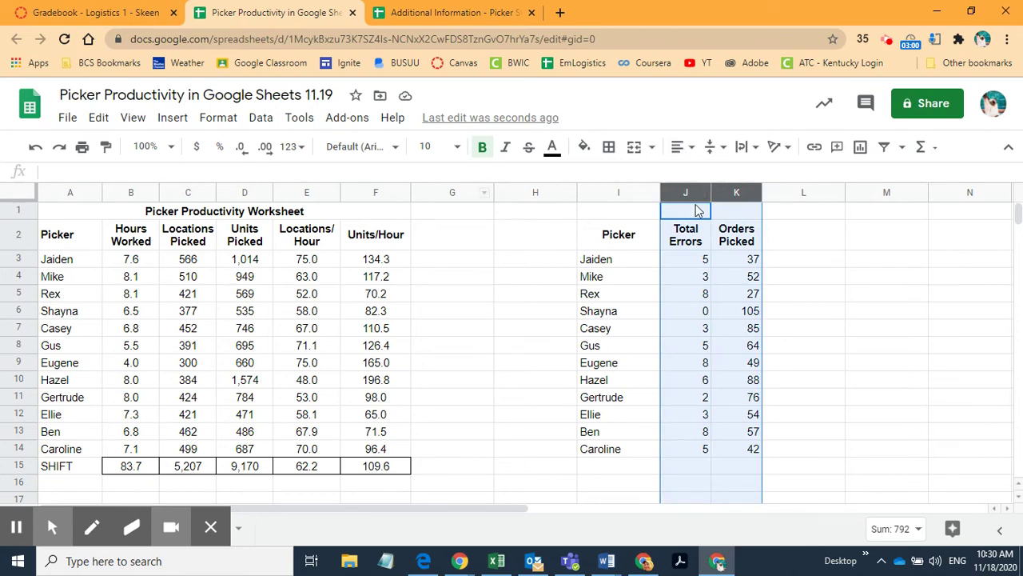
left_click(693, 153)
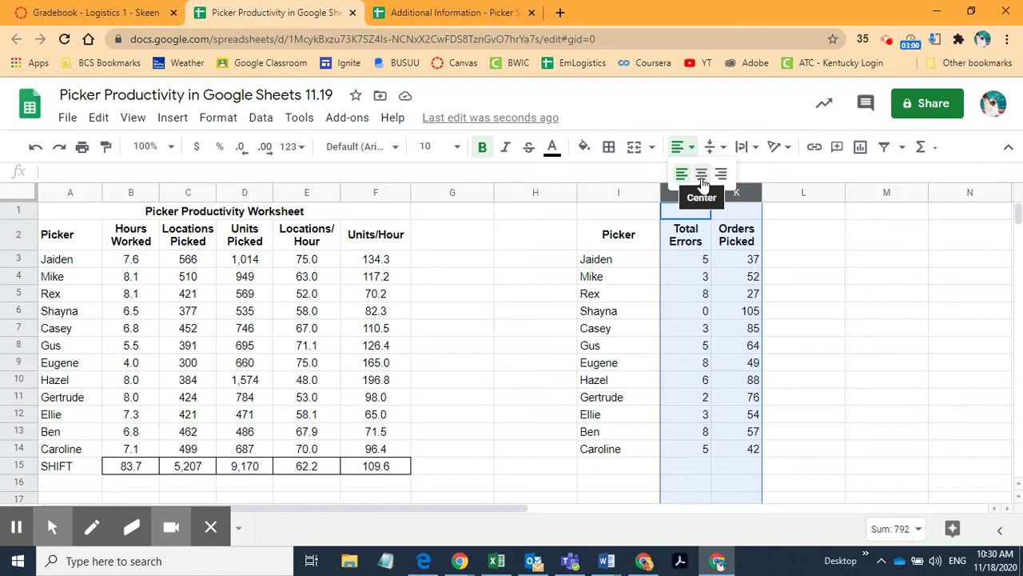
left_click(702, 174)
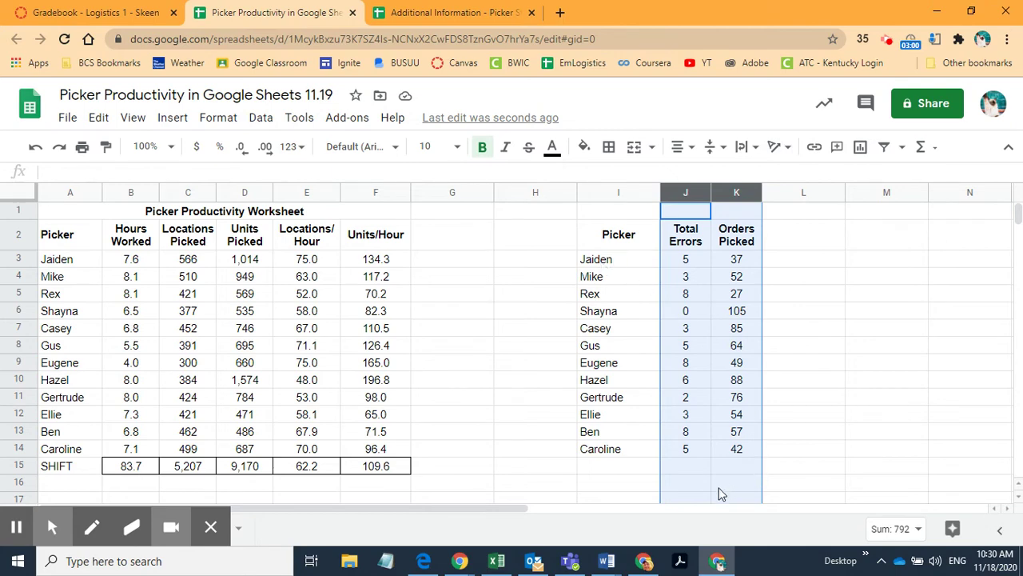
left_click(692, 468)
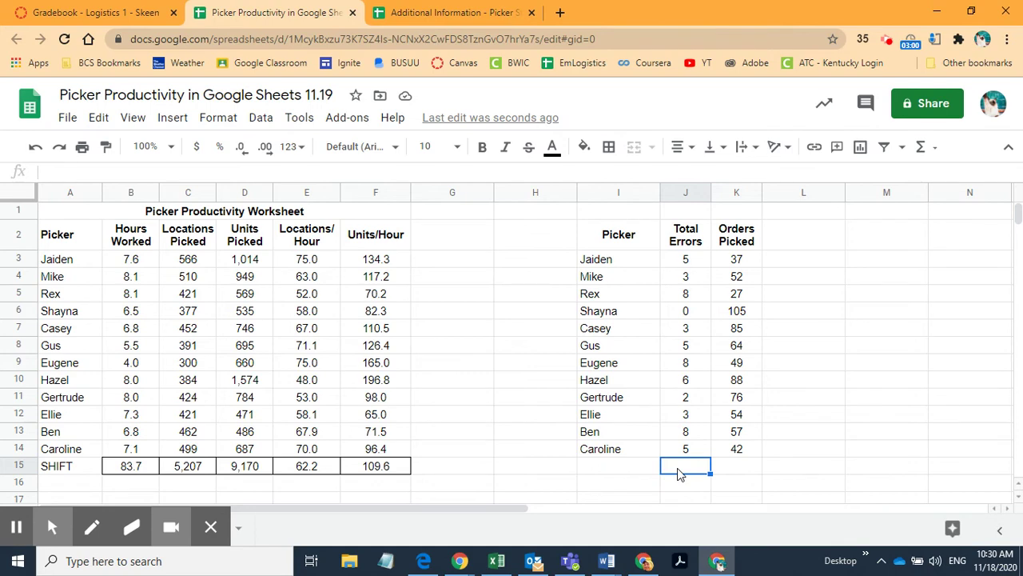
Step: Enter =SUM(J3:J14) in J15 to total Total Errors, giving 56
type("=")
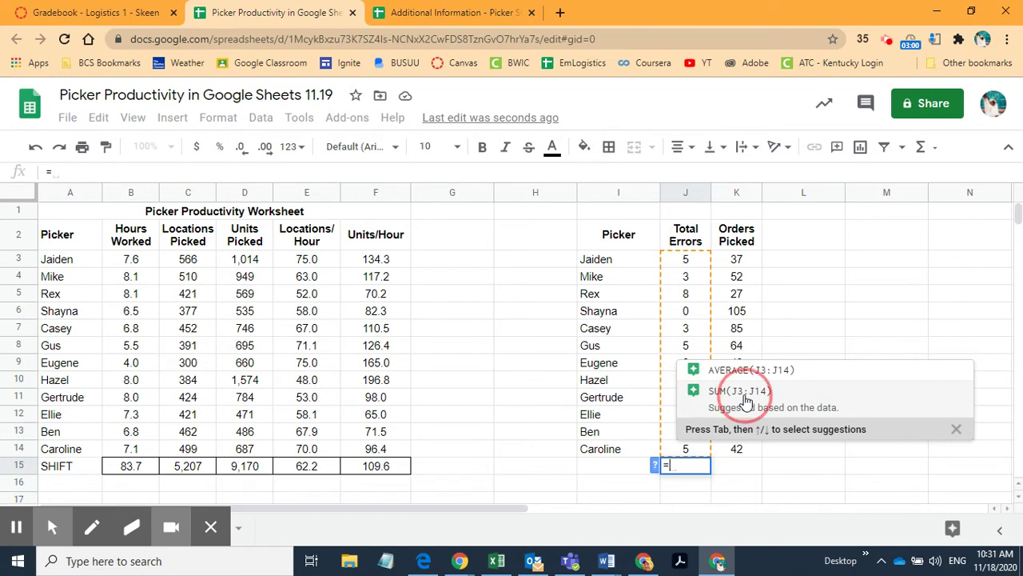
left_click(739, 391)
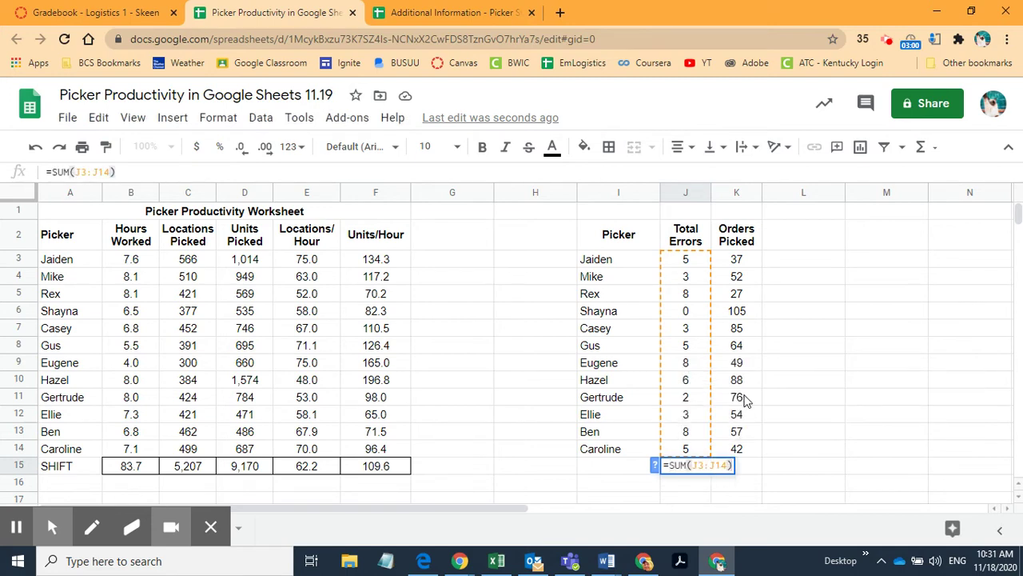
key("Return")
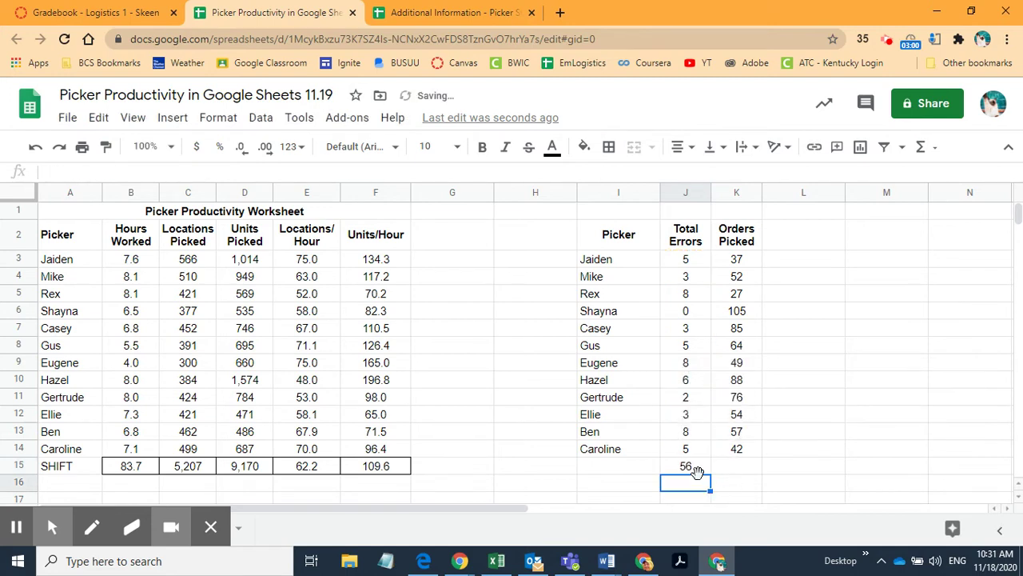
left_click(689, 469)
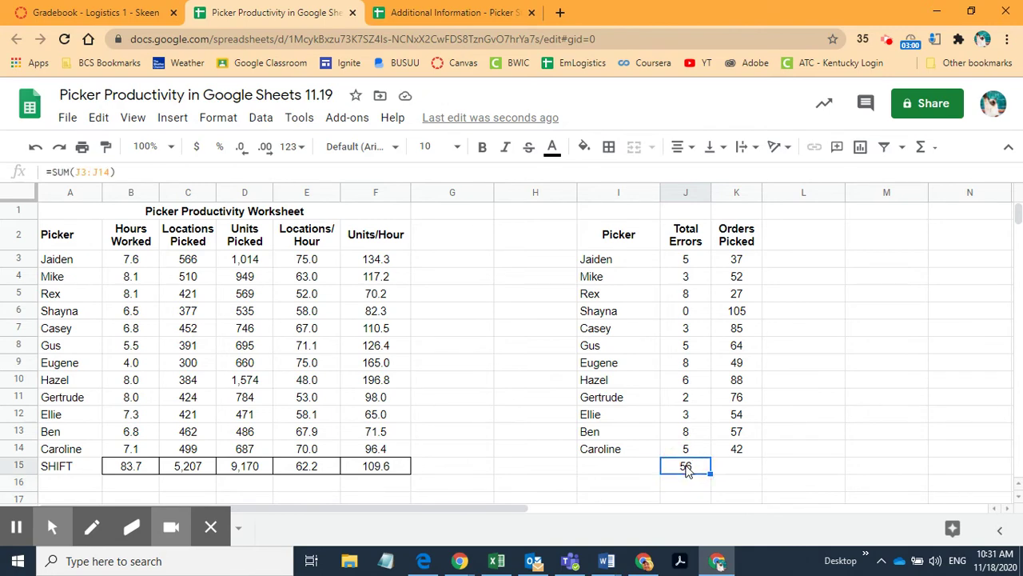
double_click(686, 469)
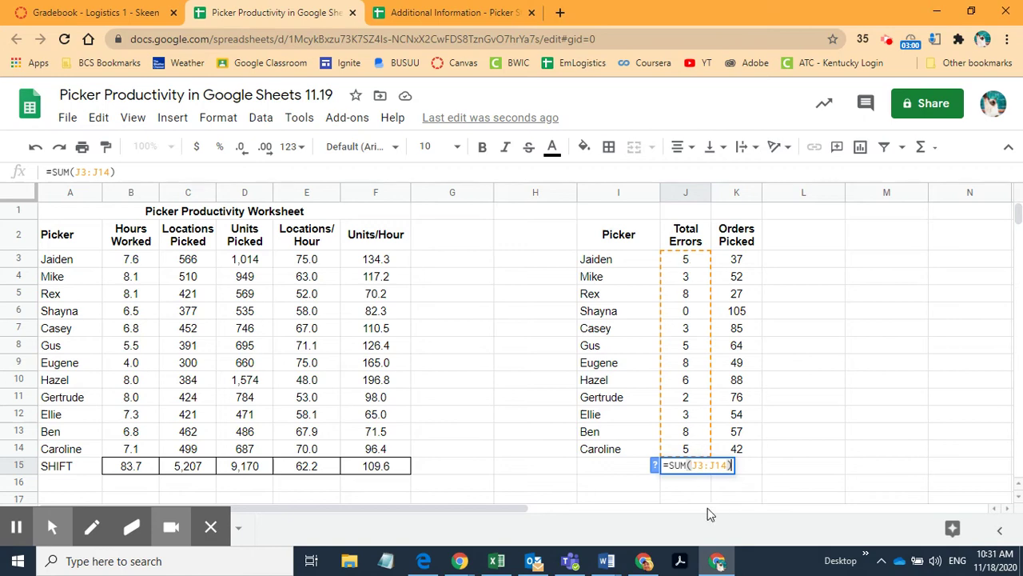
key("Tab")
left_click(741, 468)
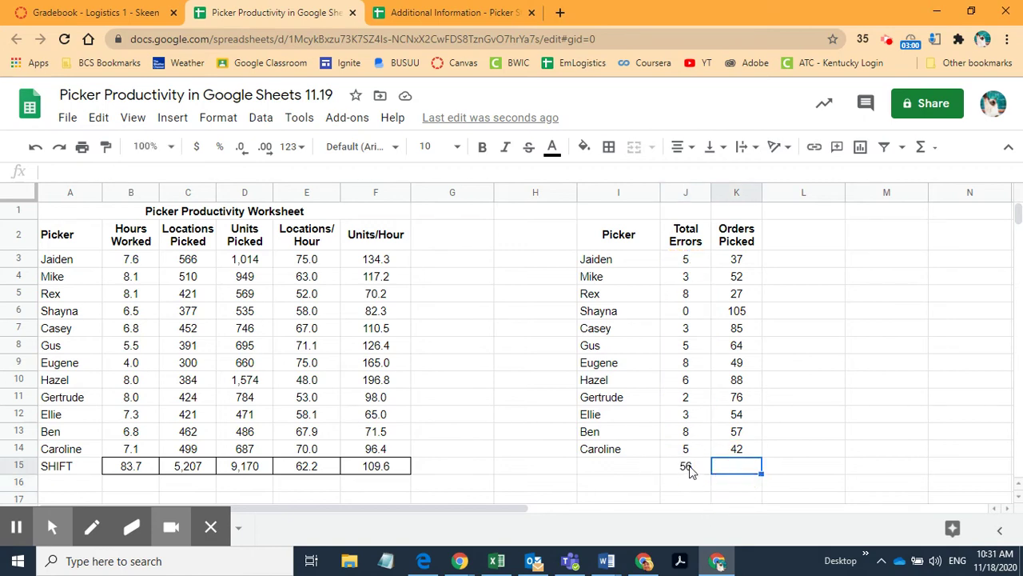
Step: Insert =SUM(K3:K14) in K15 to total the Orders Picked values, giving 736
left_click(936, 148)
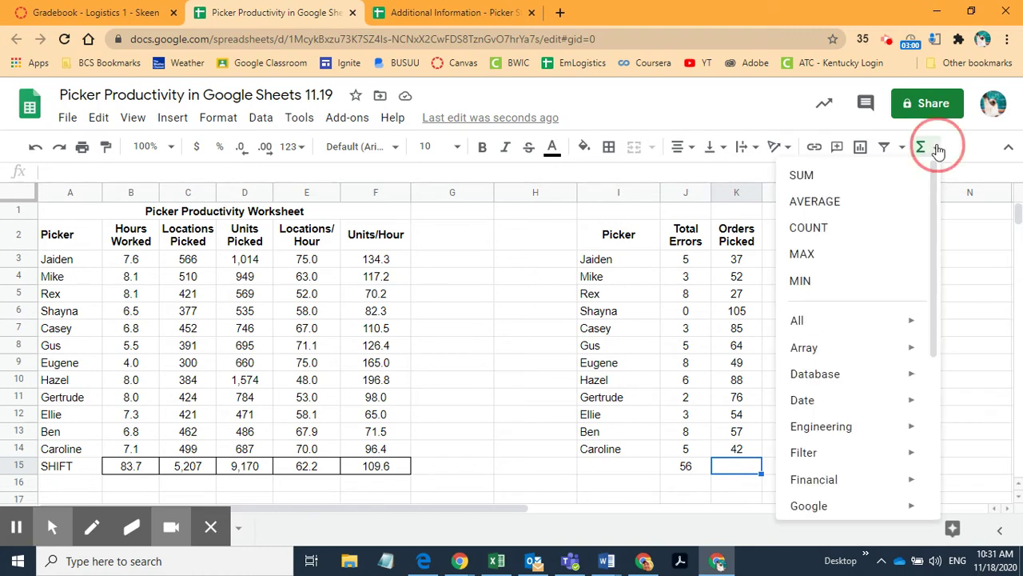
left_click(824, 179)
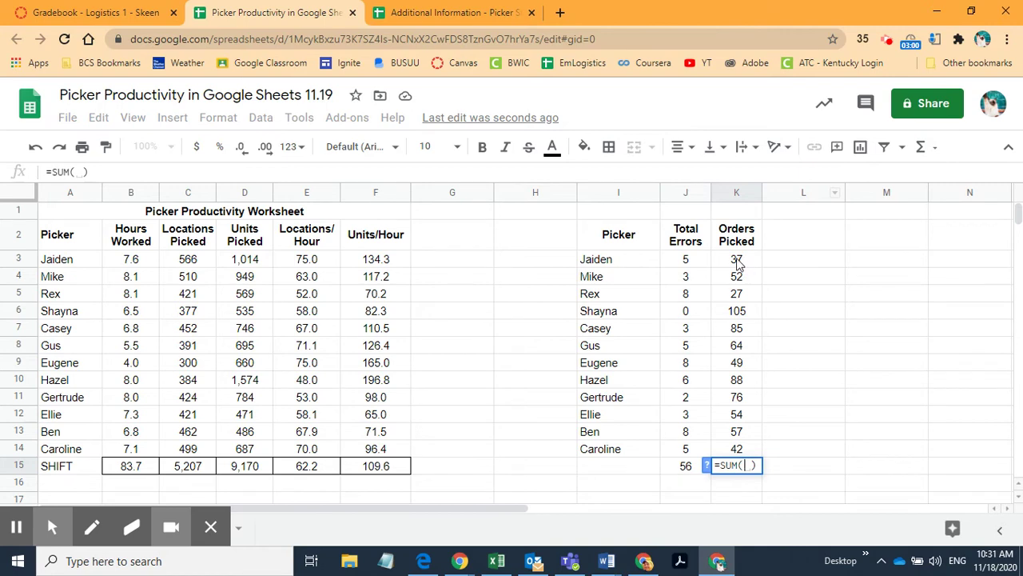
left_click_drag(737, 264, 729, 452)
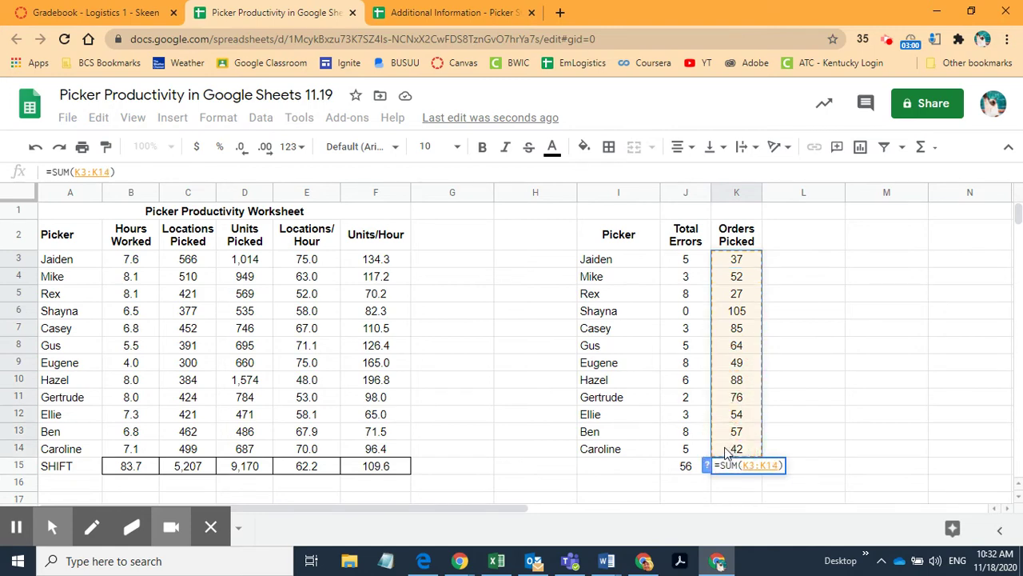
key("Return")
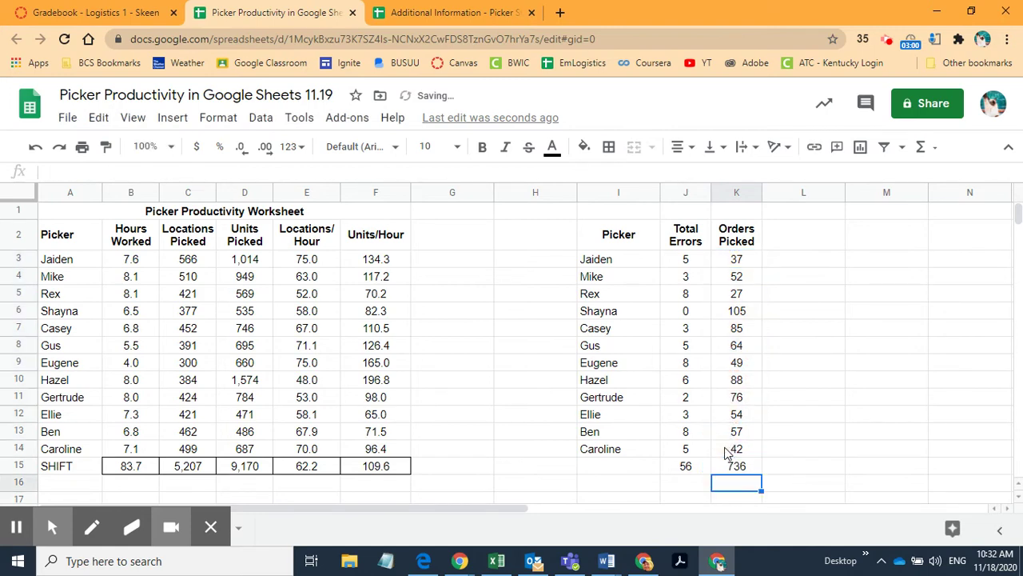
left_click(735, 471)
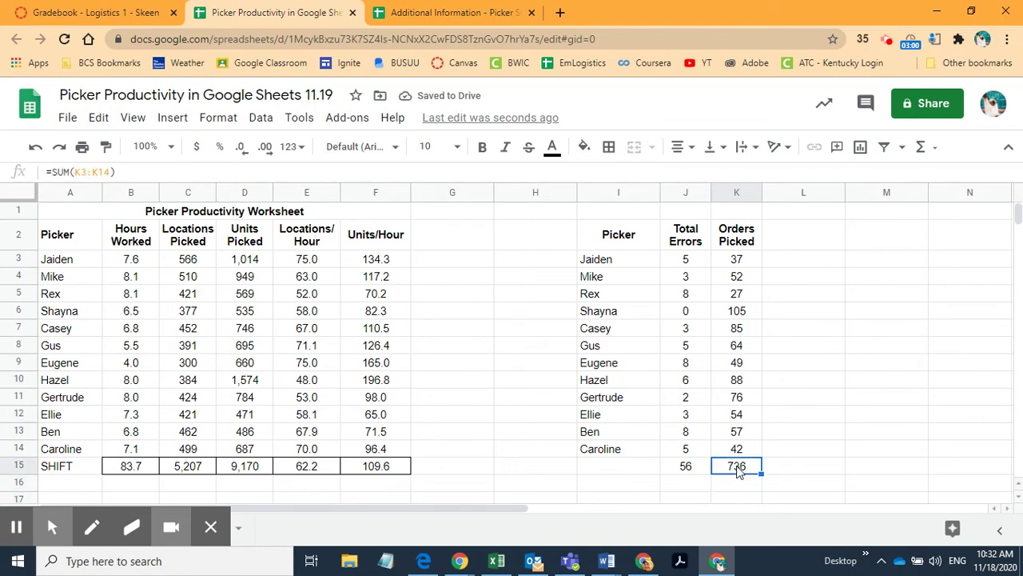
double_click(738, 471)
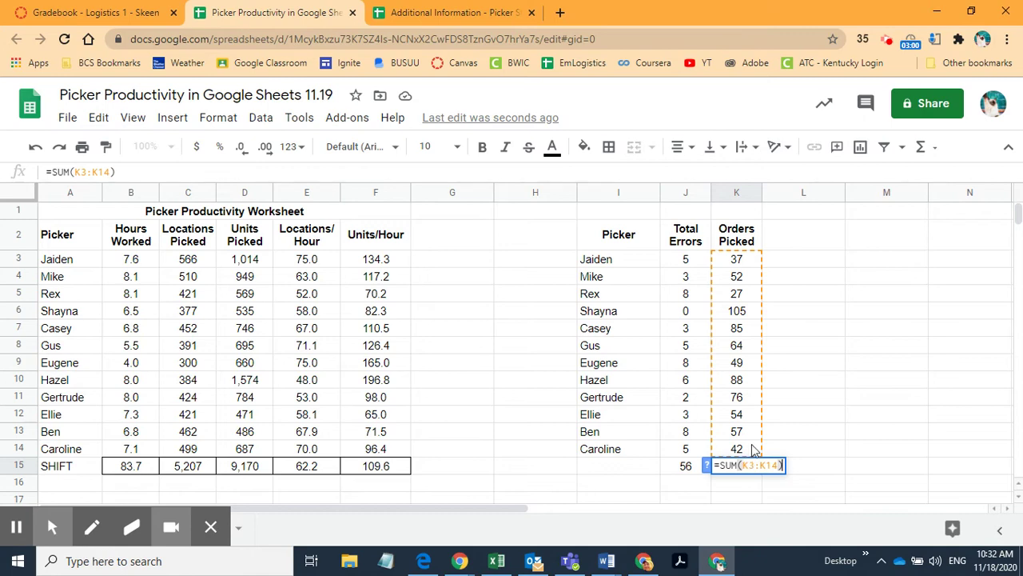
left_click(806, 269)
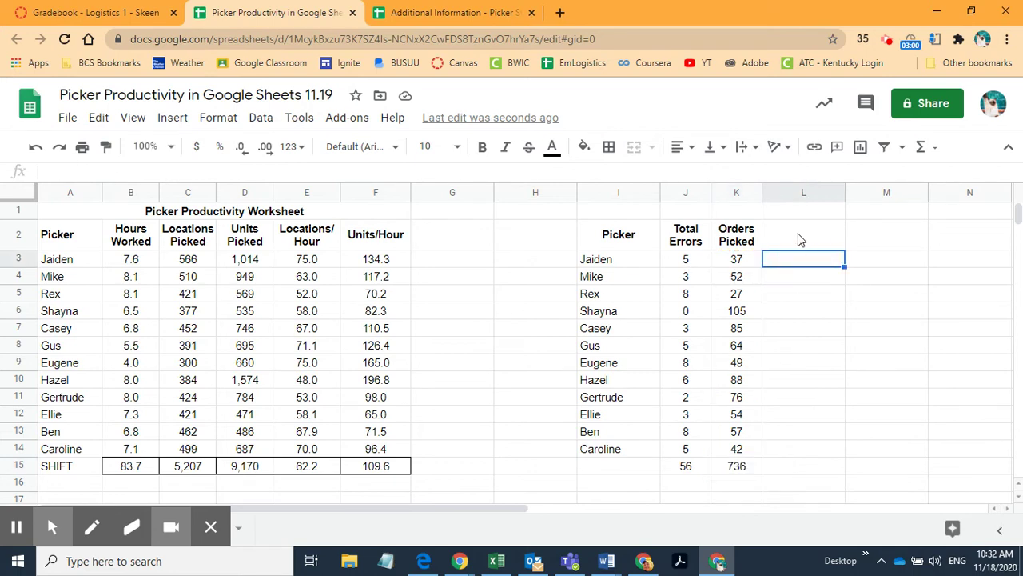
left_click(800, 238)
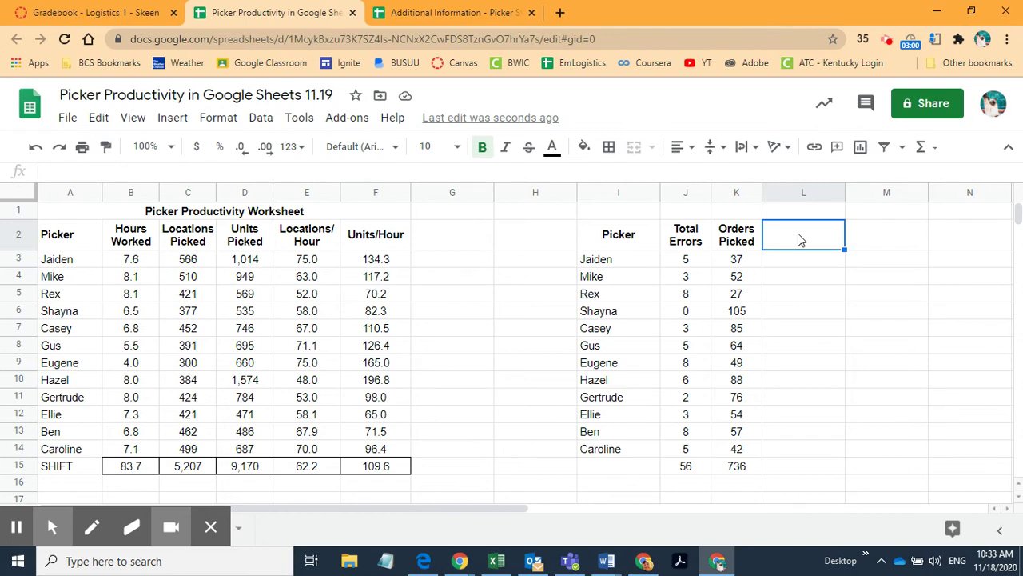
left_click(737, 261)
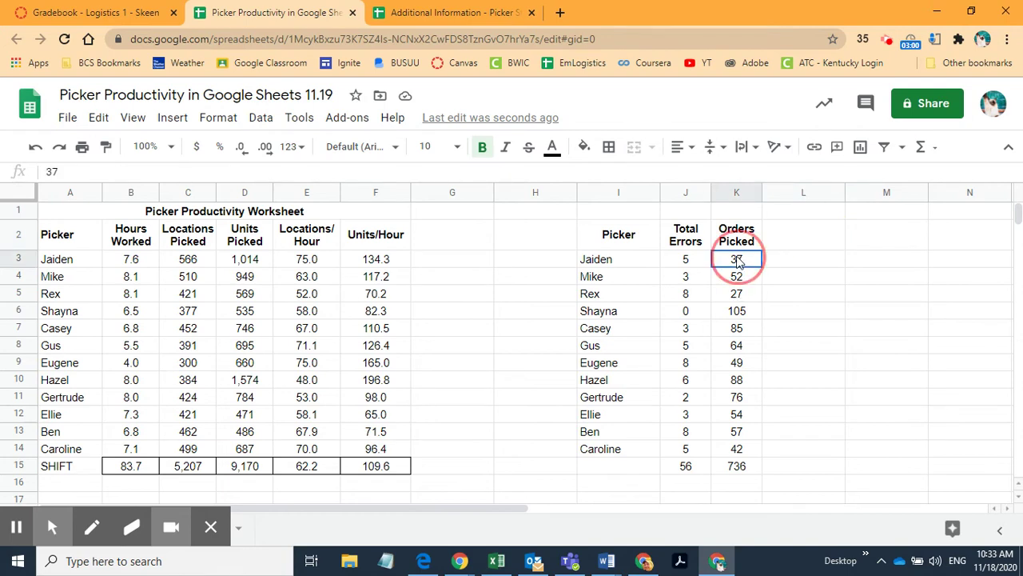
left_click(694, 264)
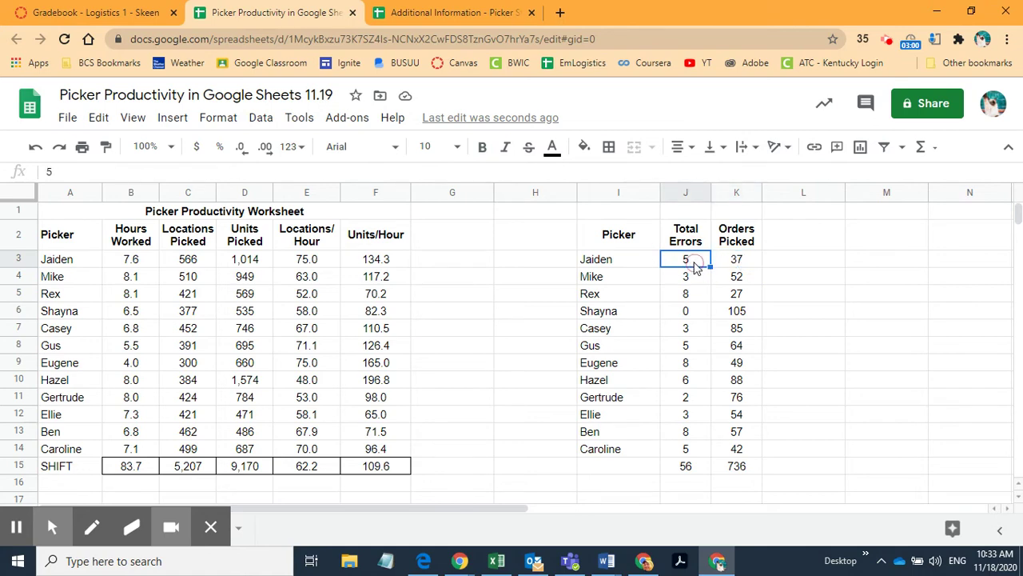
left_click(748, 268)
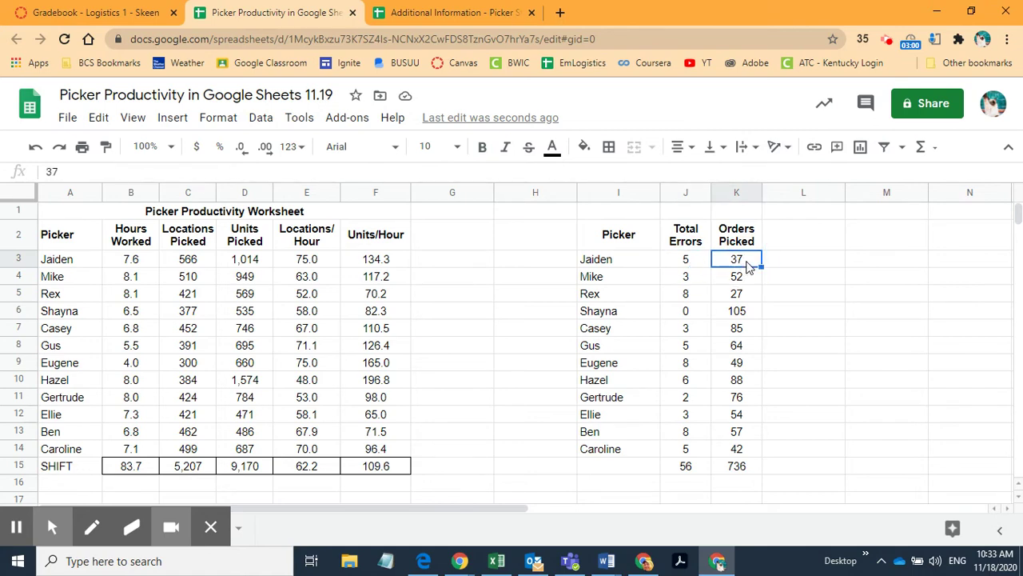
left_click(805, 238)
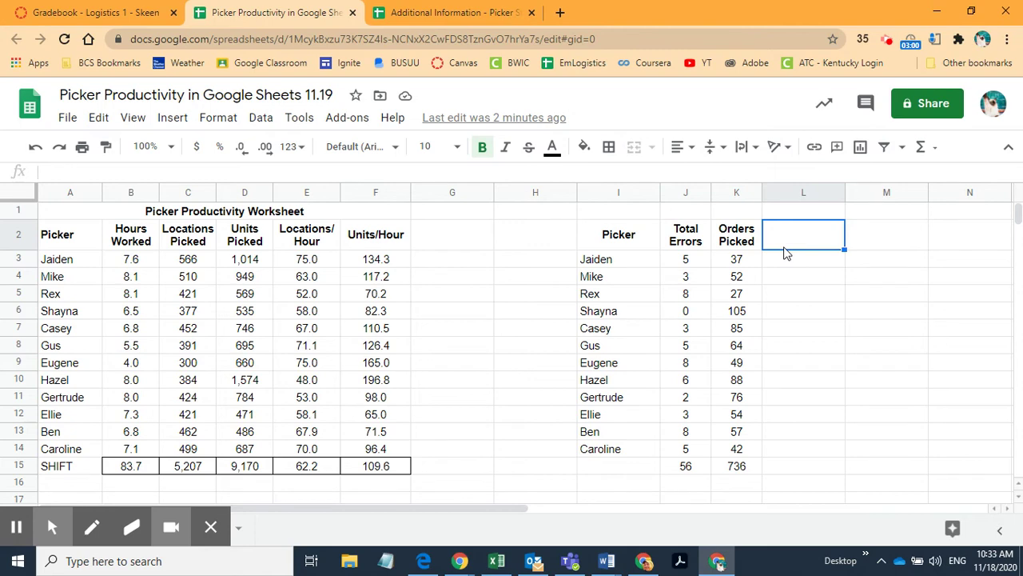
Step: Type the heading 'Errors/Order' into cell L2
type("Errors")
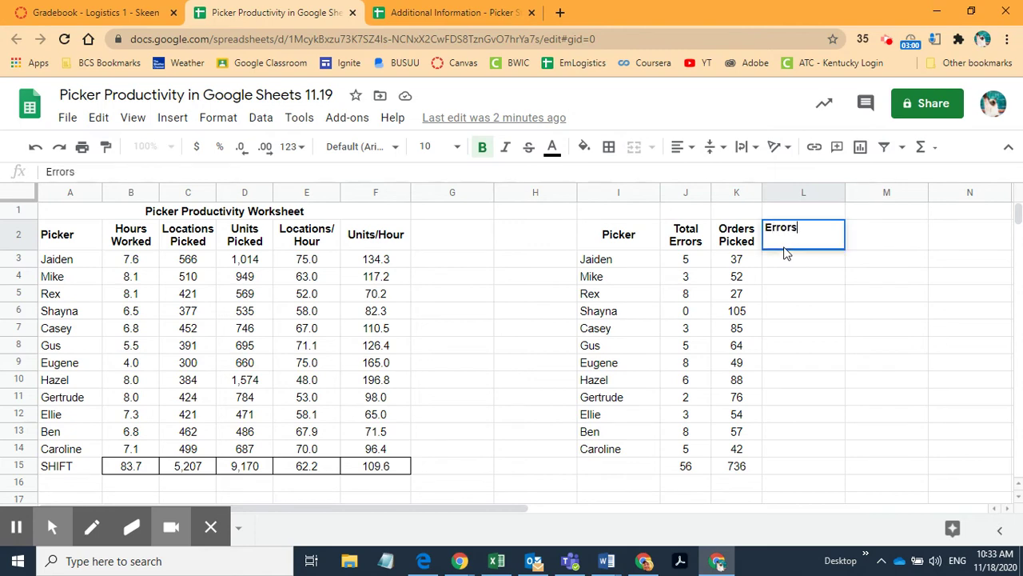
type("/Order")
key("Return")
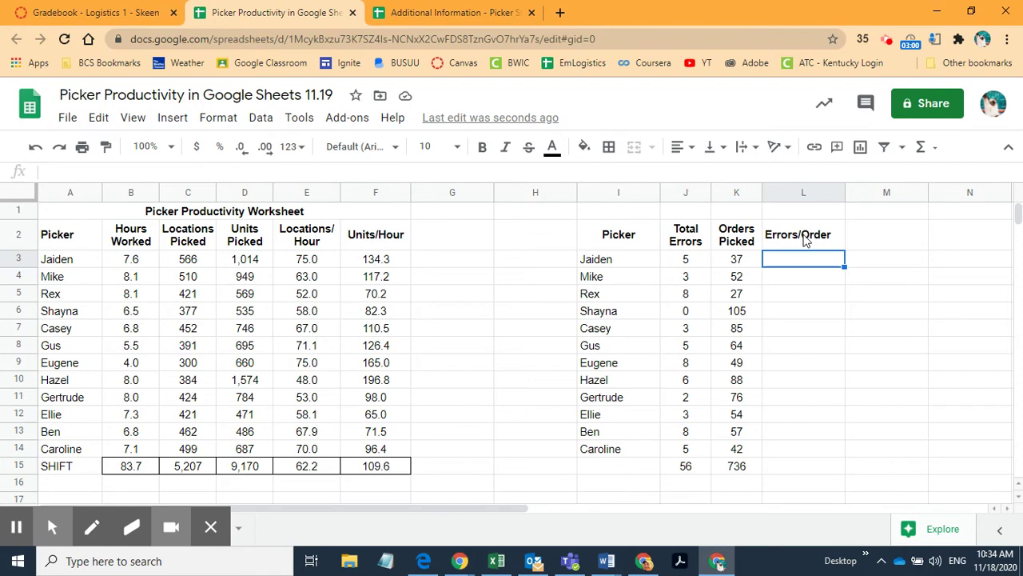
left_click(742, 243)
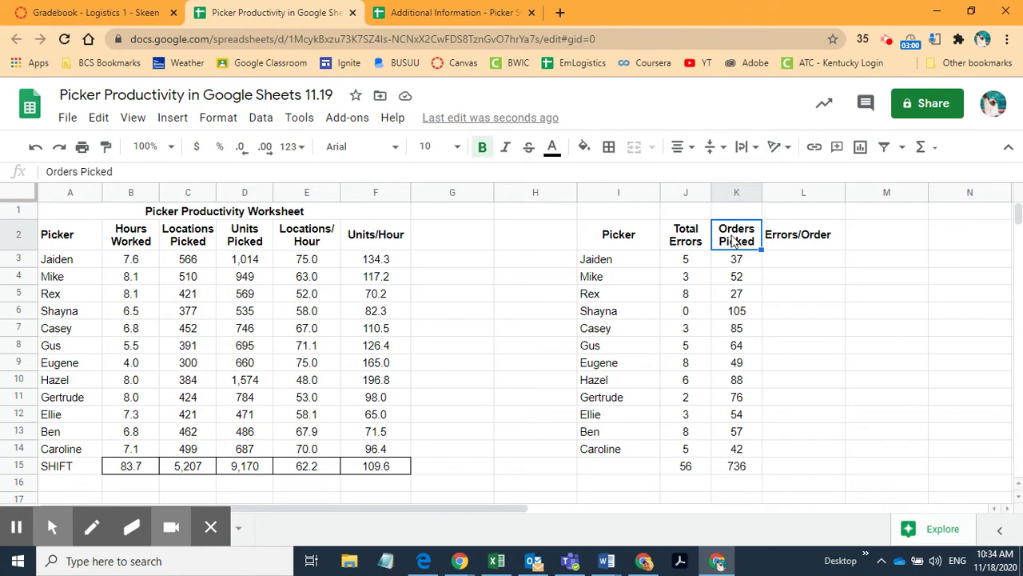
Step: Paint K2's heading format onto L2 and narrow column L so 'Errors/Order' wraps
left_click(106, 149)
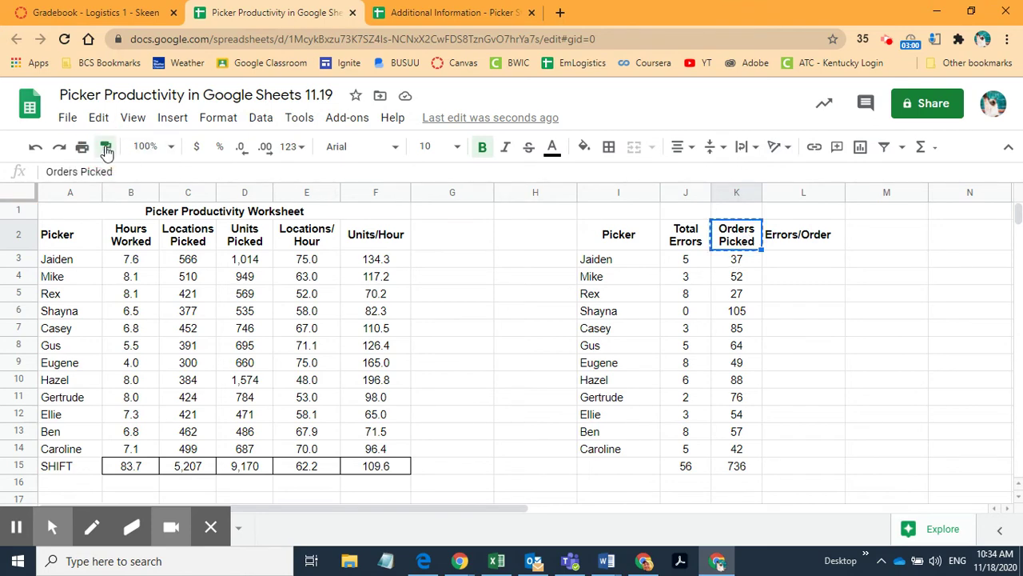
left_click(794, 240)
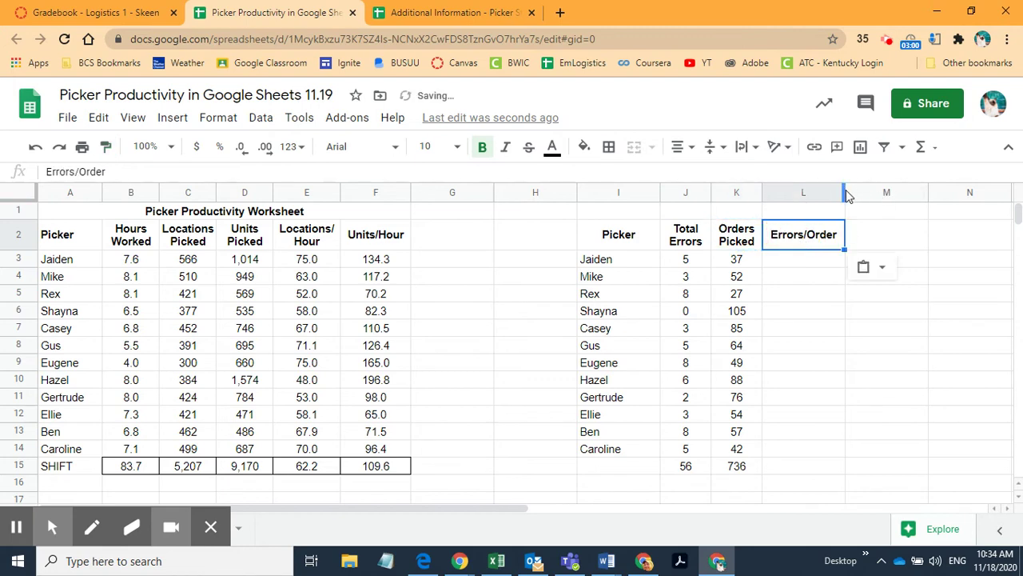
left_click_drag(844, 193, 809, 192)
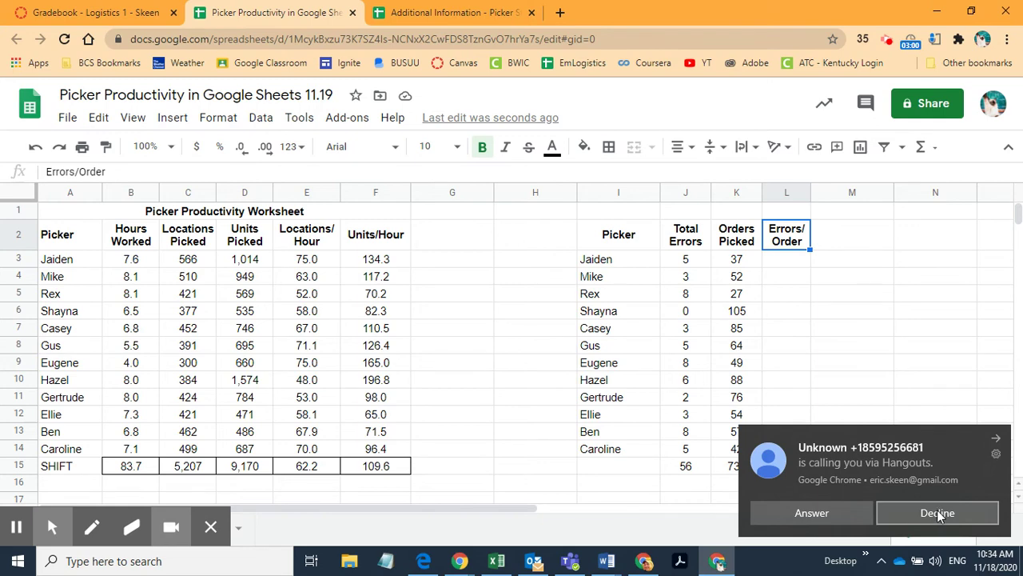
left_click(881, 43)
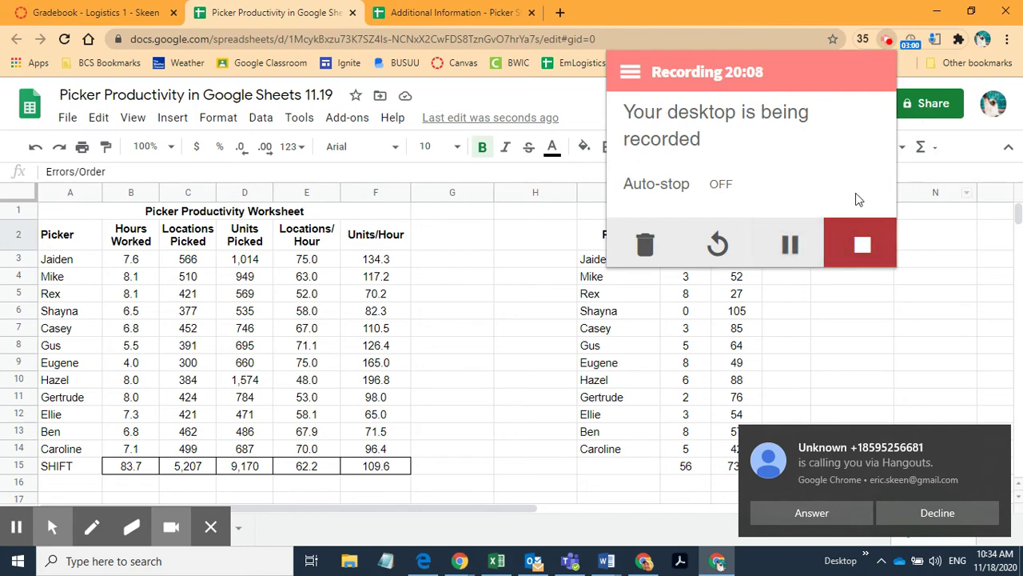
left_click(793, 248)
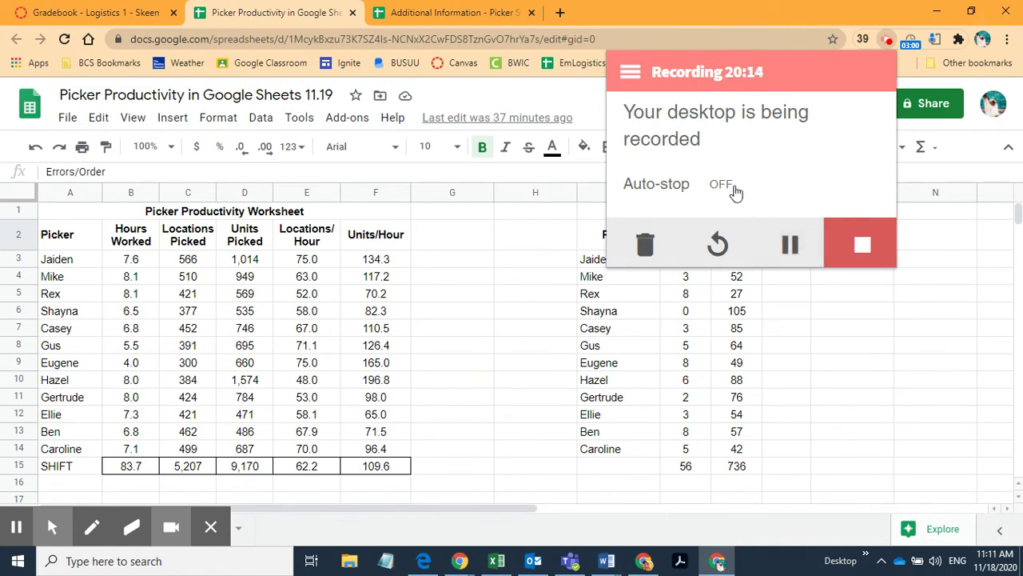
left_click(799, 8)
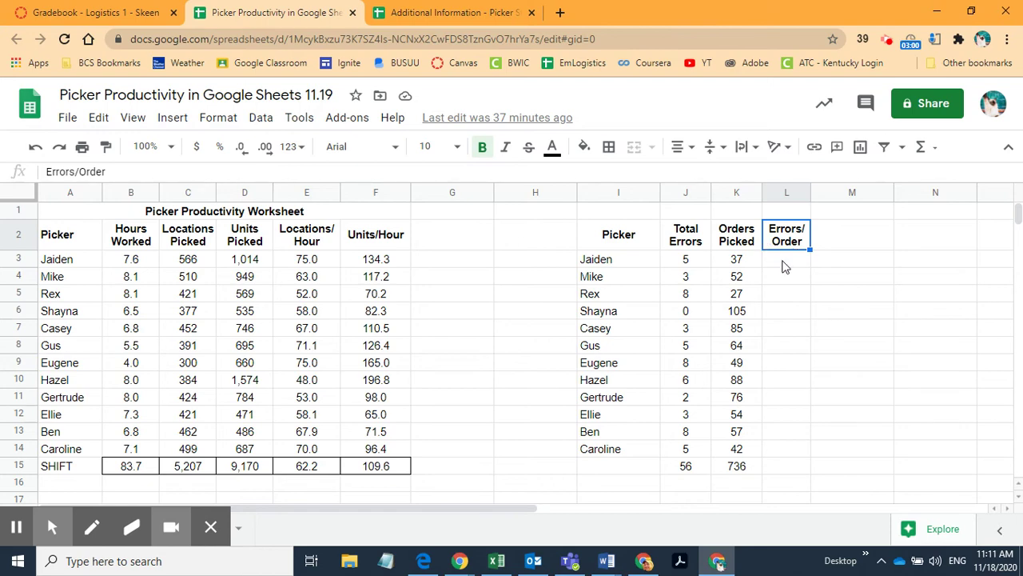
left_click(785, 267)
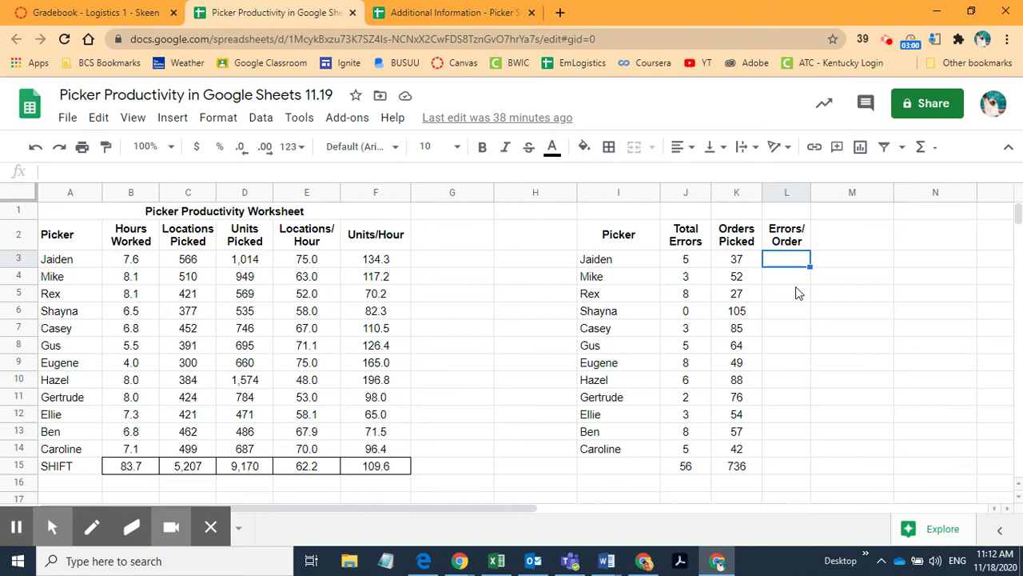
Step: Enter =J3/K3 in L3 to divide the first picker's errors by orders picked
type("=")
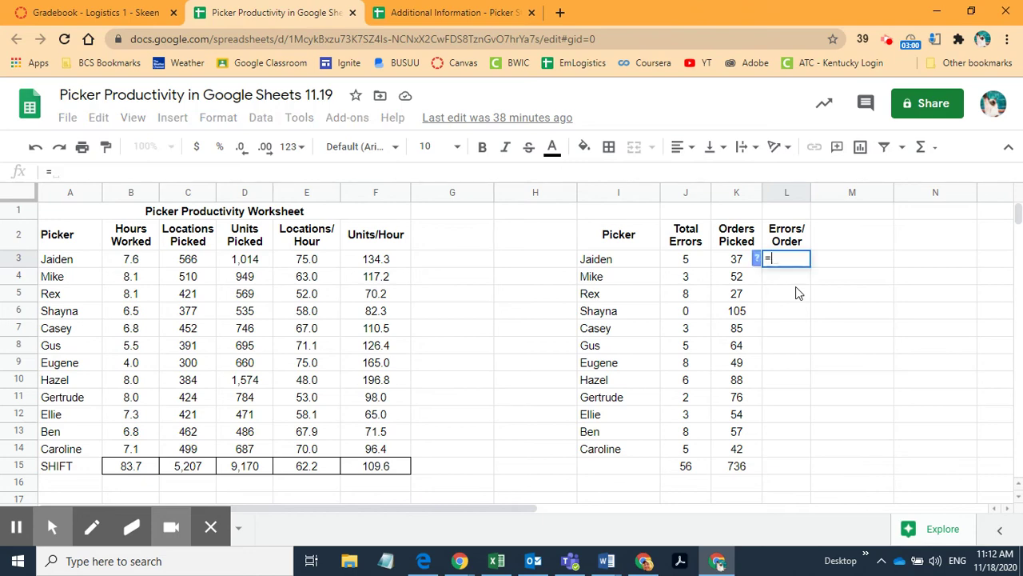
left_click(685, 261)
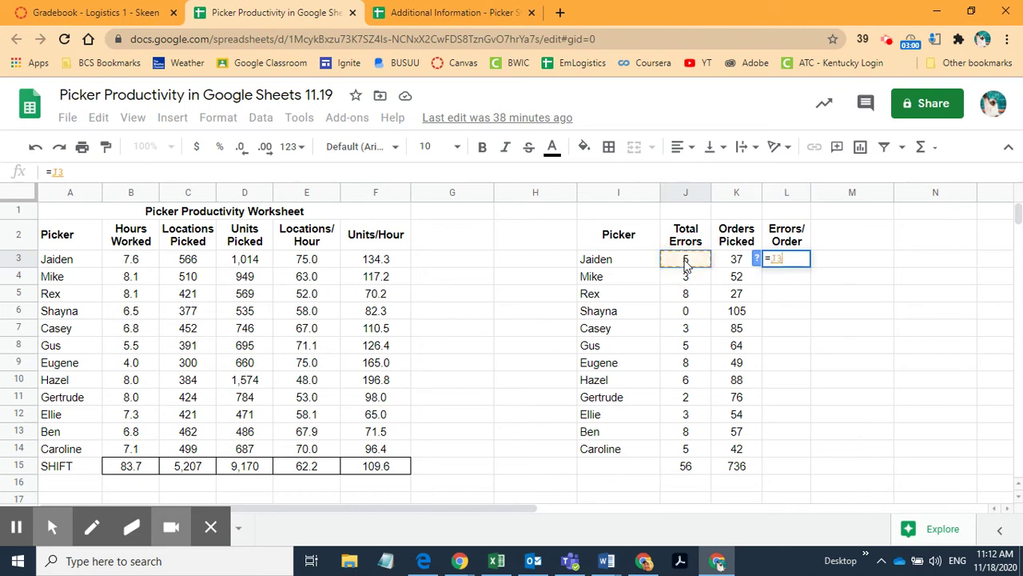
type("/")
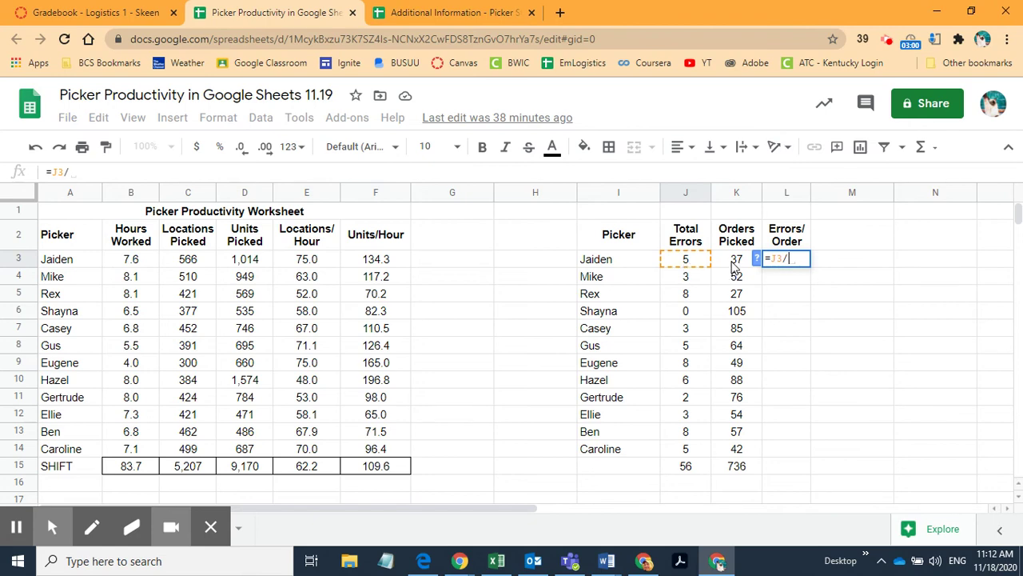
left_click(734, 265)
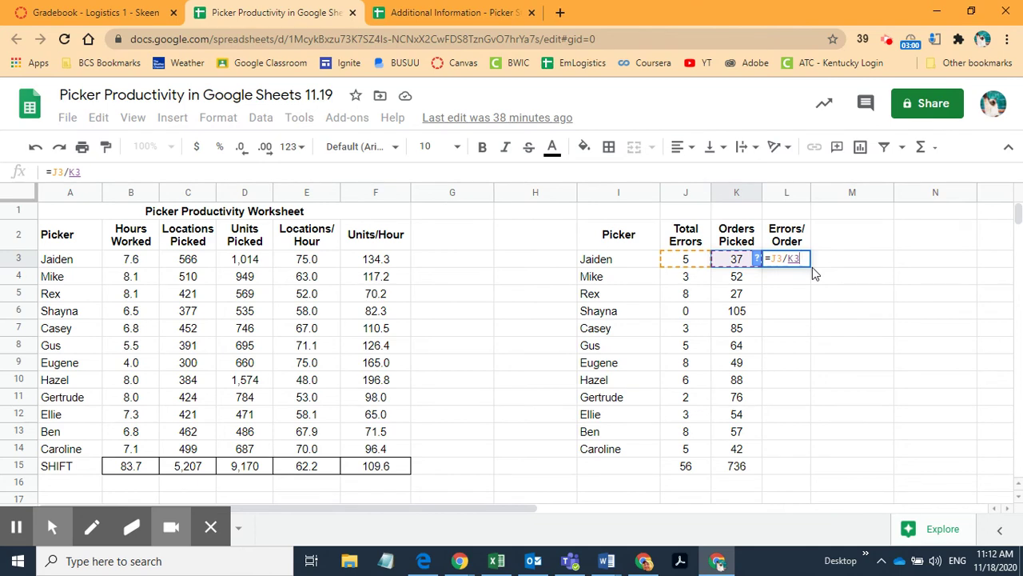
key("Return")
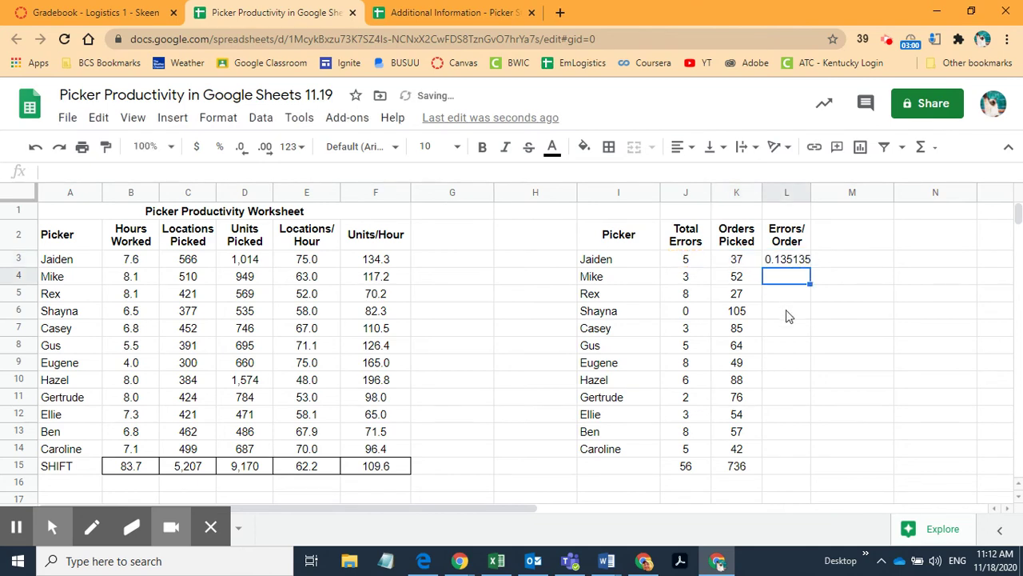
left_click(787, 264)
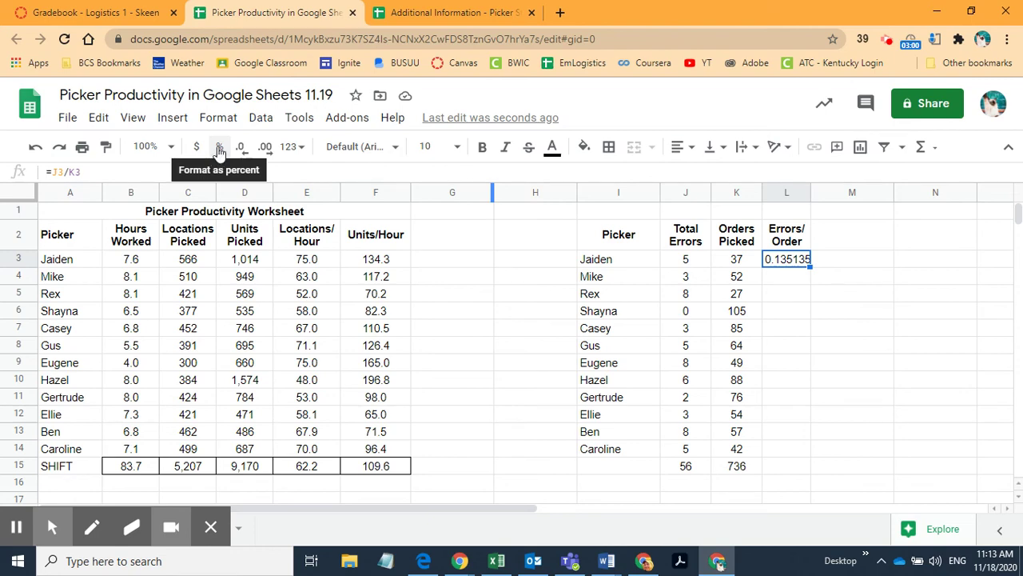
Step: Format L3 as a percentage with one decimal place, showing 13.5%
left_click(220, 148)
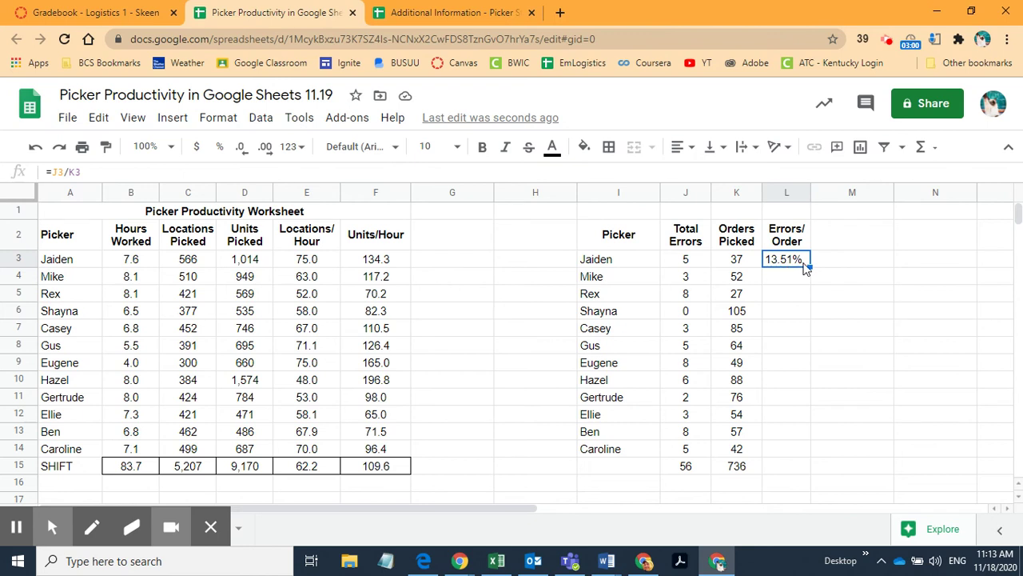
left_click(244, 151)
Step: Fill the Errors/Order formula down from L3 through L14 for all twelve pickers
left_click_drag(810, 270, 816, 449)
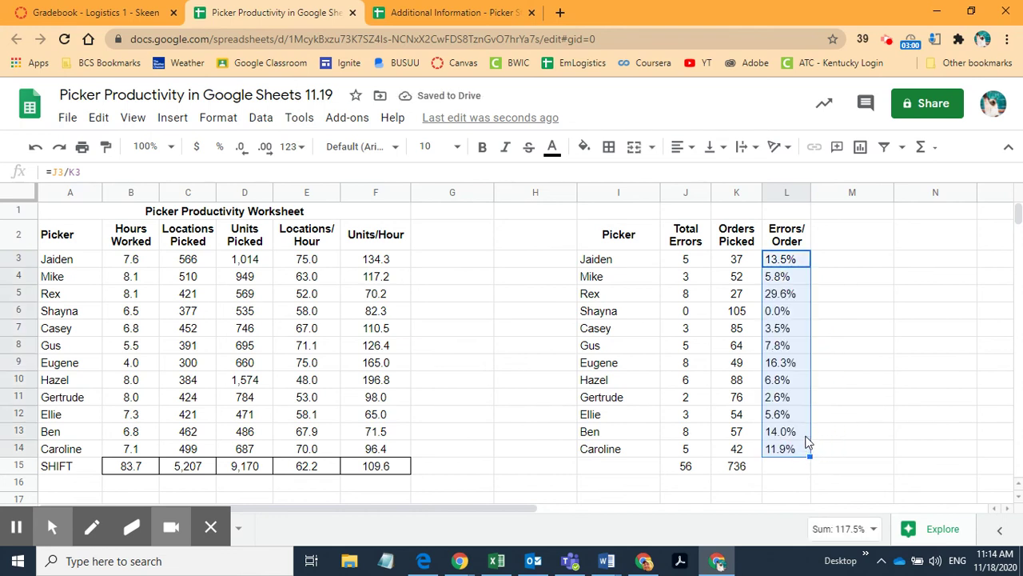
left_click(690, 153)
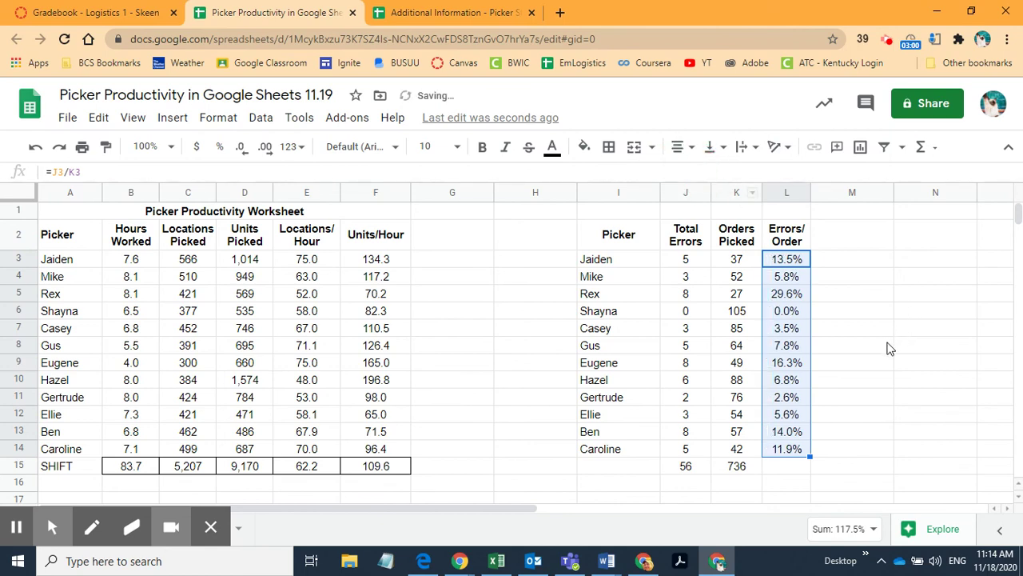
left_click(870, 396)
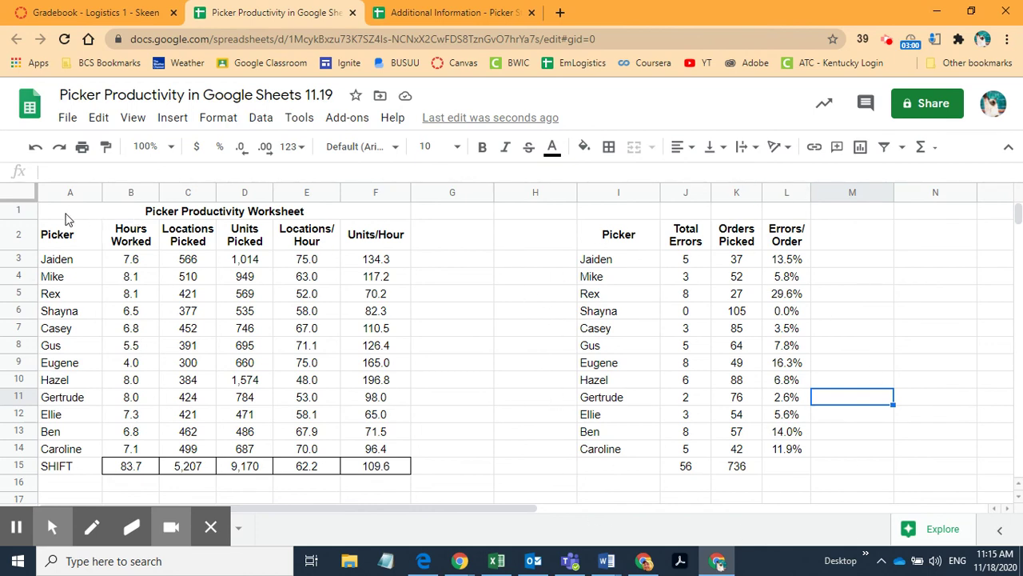
left_click(158, 216)
left_click(78, 472)
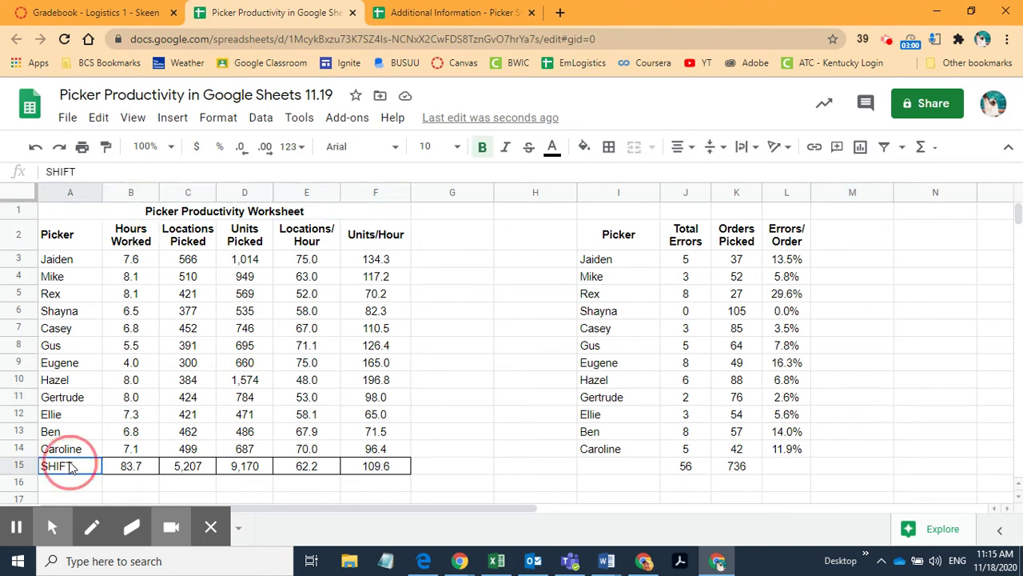
left_click(331, 470)
left_click(374, 472)
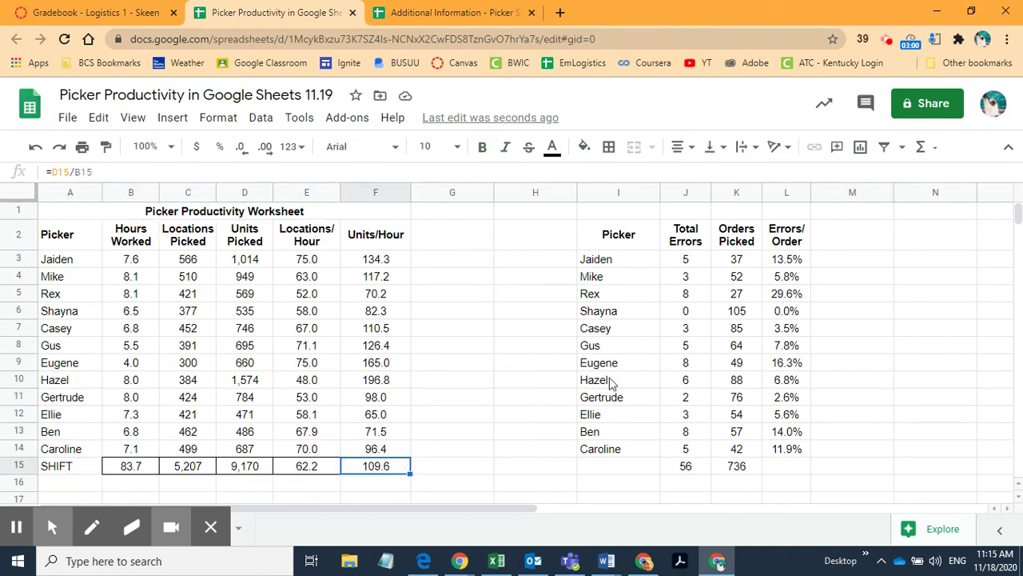
left_click_drag(572, 226, 853, 493)
scroll(855, 484, "up", 1)
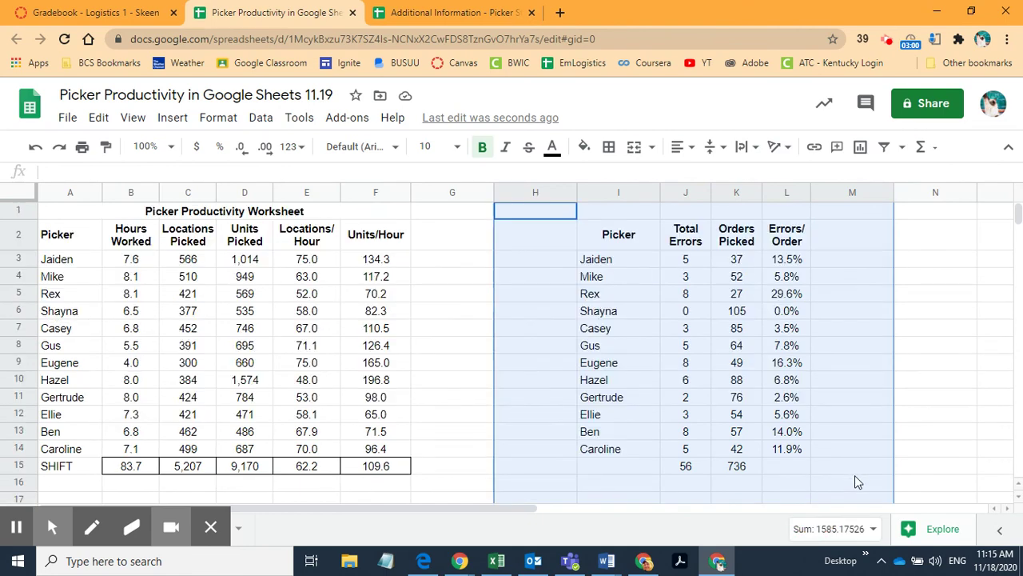